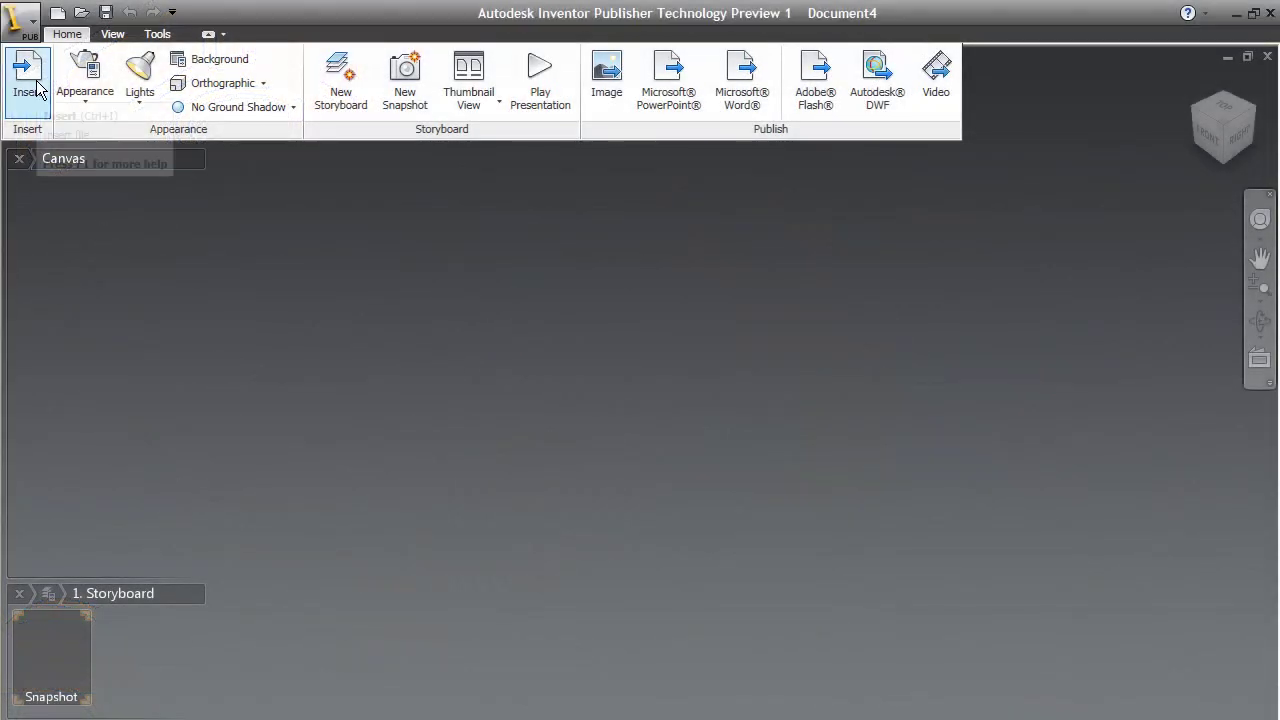
Insert the Appearance Styles.dwf file into the empty document.
{"action": "left_click", "coordinate": [34, 87]}
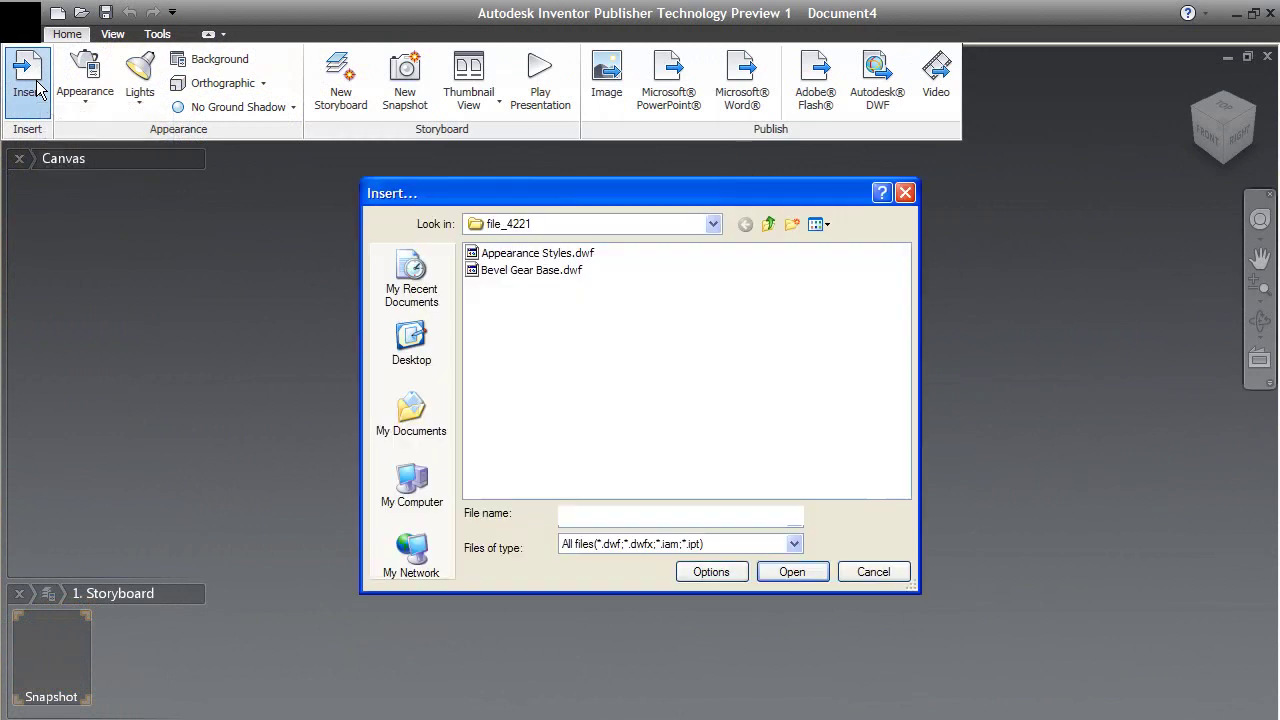
{"action": "left_click", "coordinate": [551, 258]}
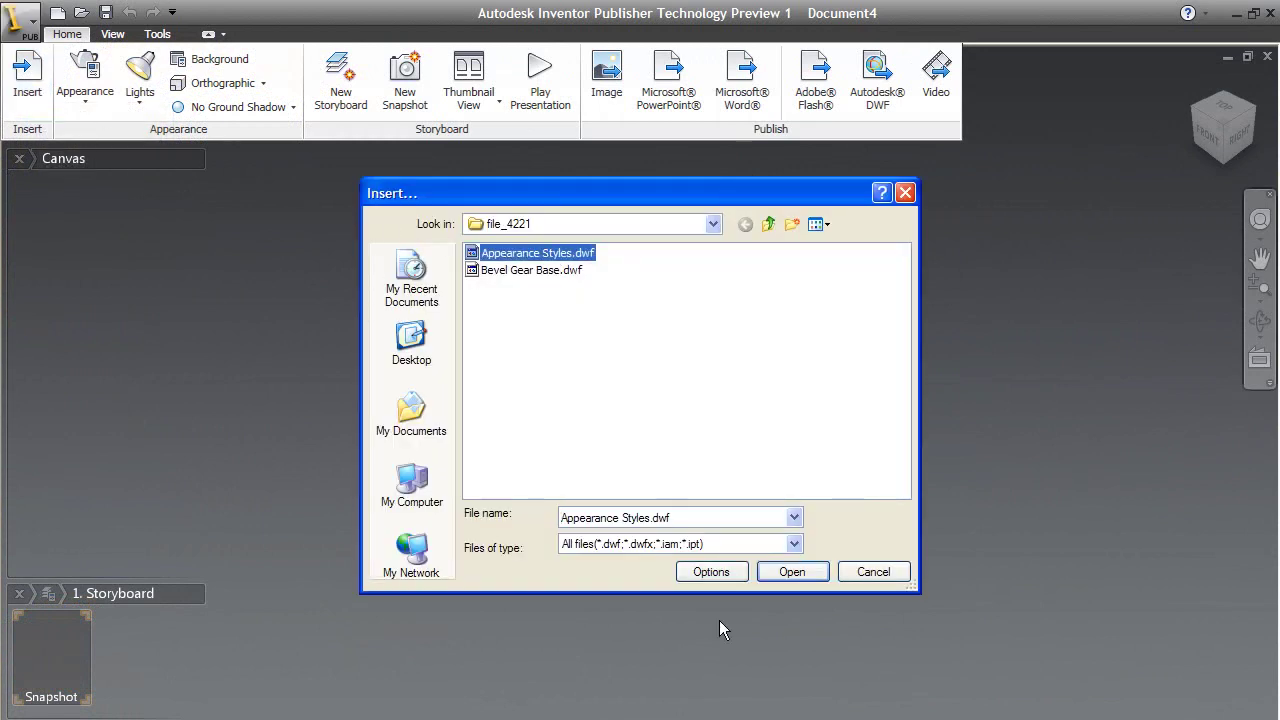
{"action": "left_click", "coordinate": [790, 570]}
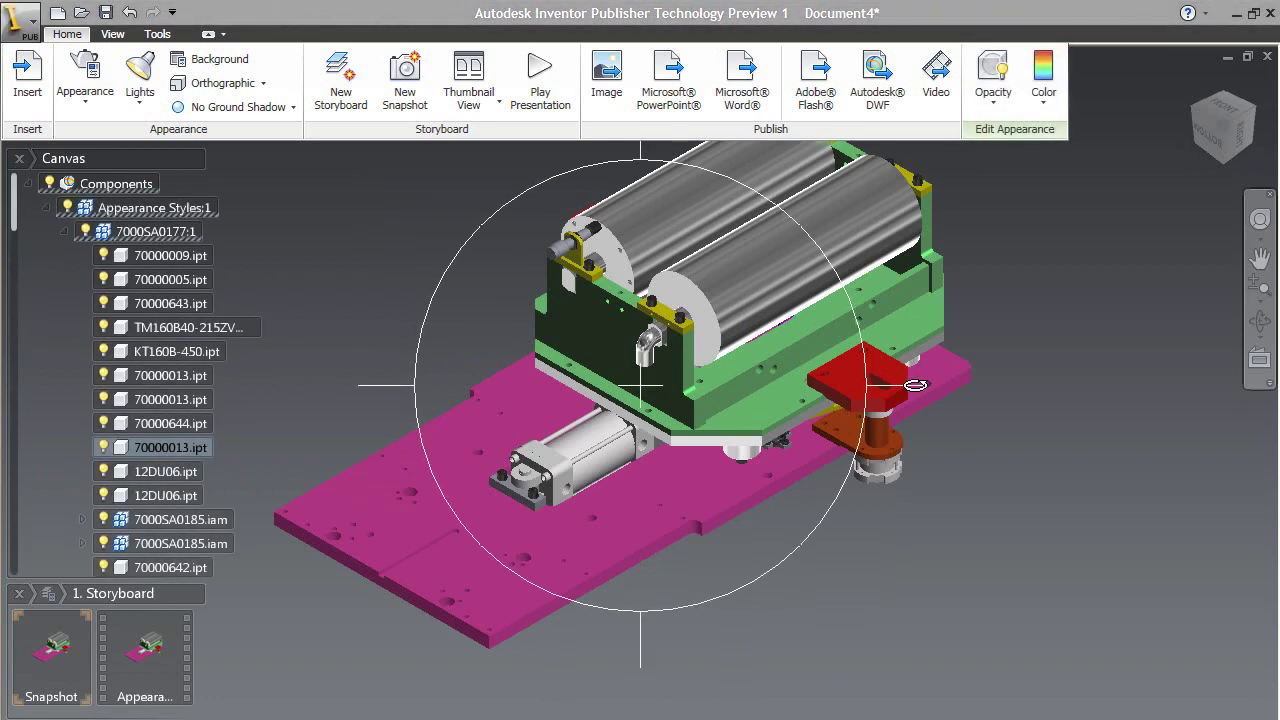
Select the red plate together with the orange bracket and grey hub, and isolate them from the rest of the assembly.
{"action": "left_click_drag", "start_coordinate": [915, 384], "coordinate": [464, 480]}
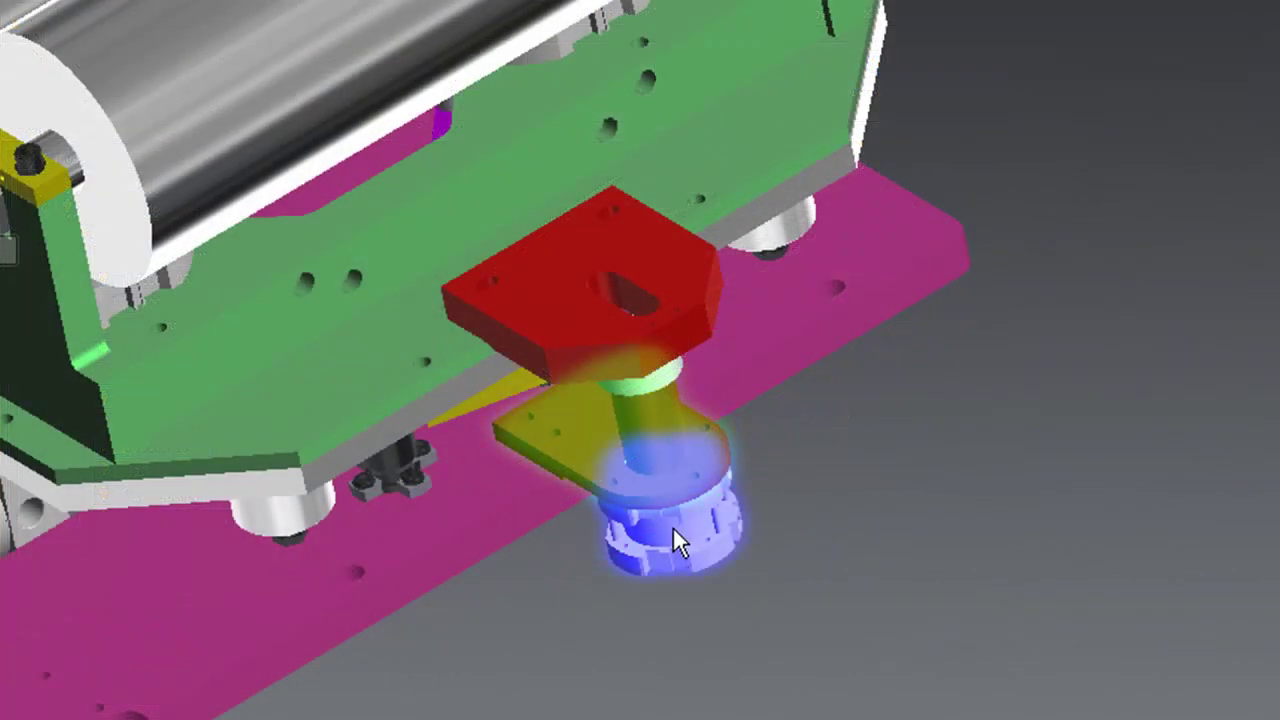
{"action": "left_click", "coordinate": [577, 264]}
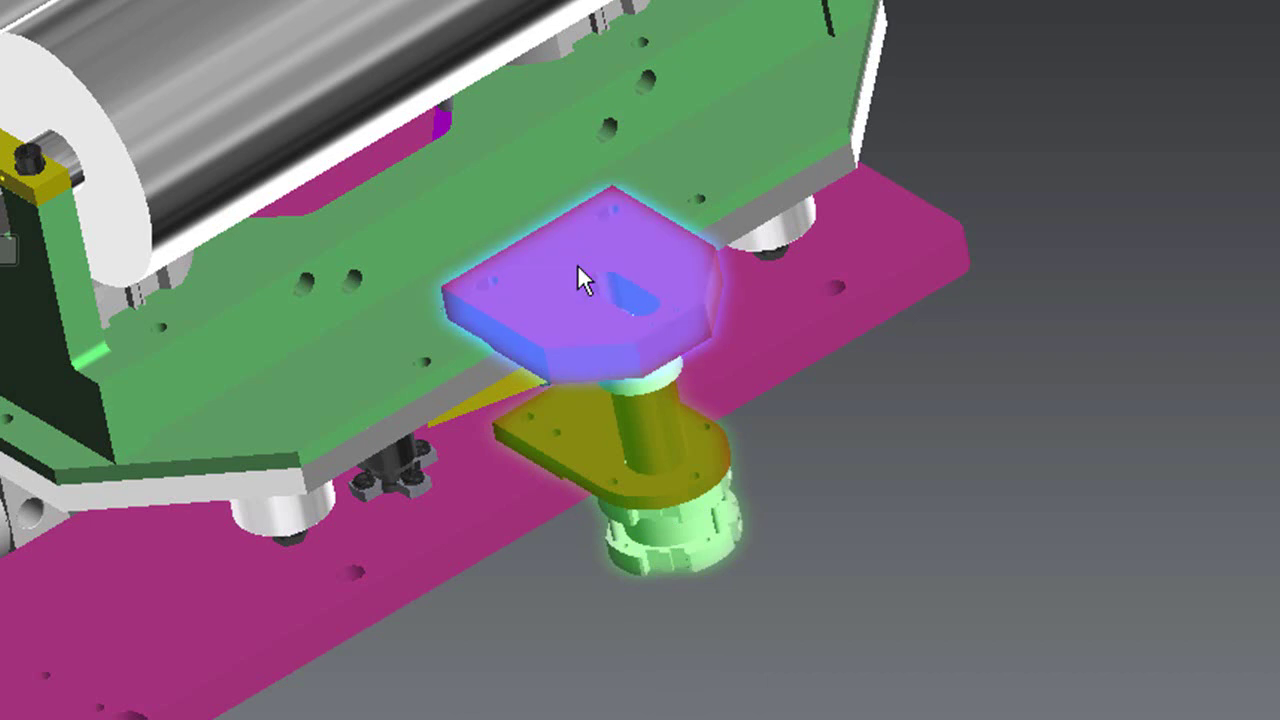
{"action": "right_click", "coordinate": [577, 264]}
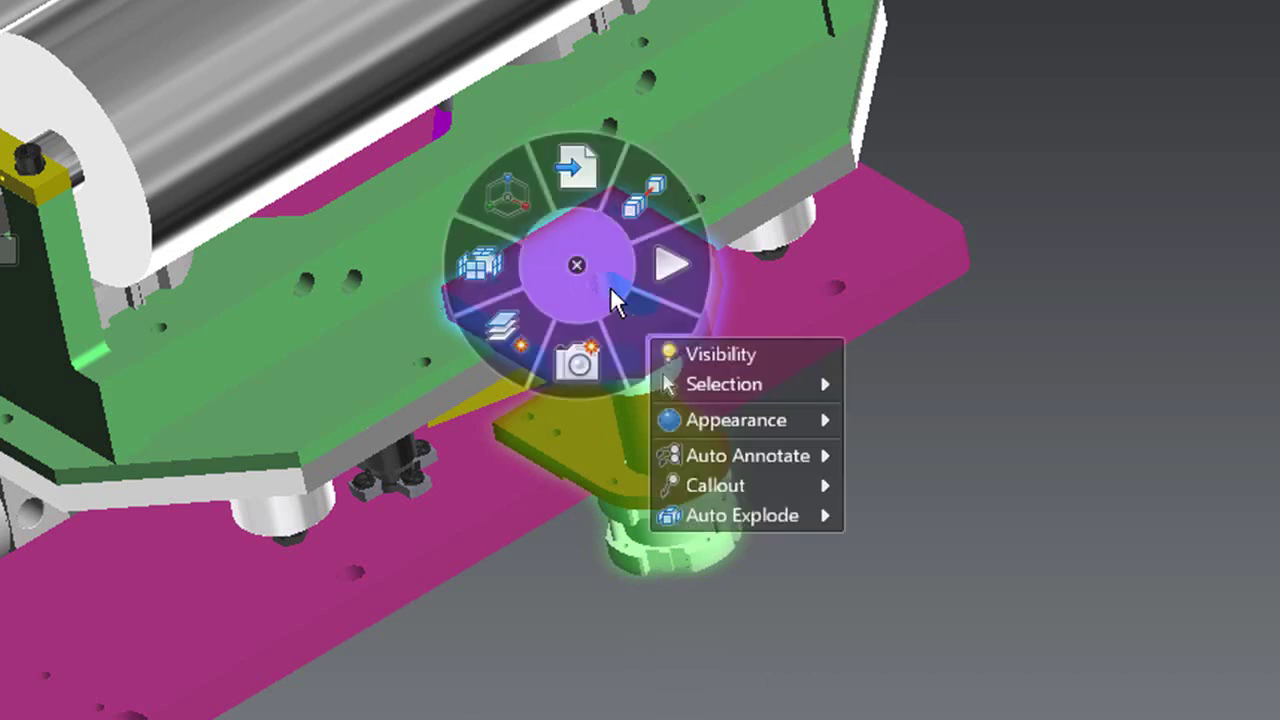
{"action": "mouse_move", "coordinate": [720, 380]}
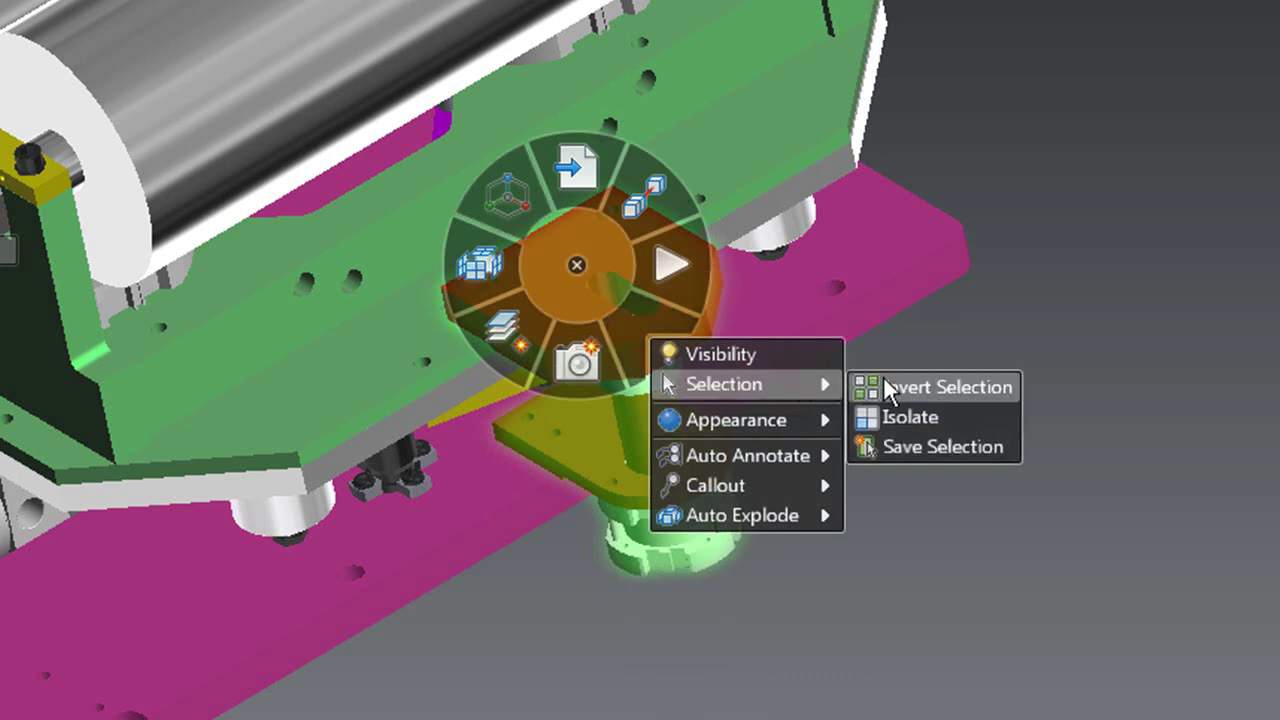
{"action": "left_click", "coordinate": [890, 416]}
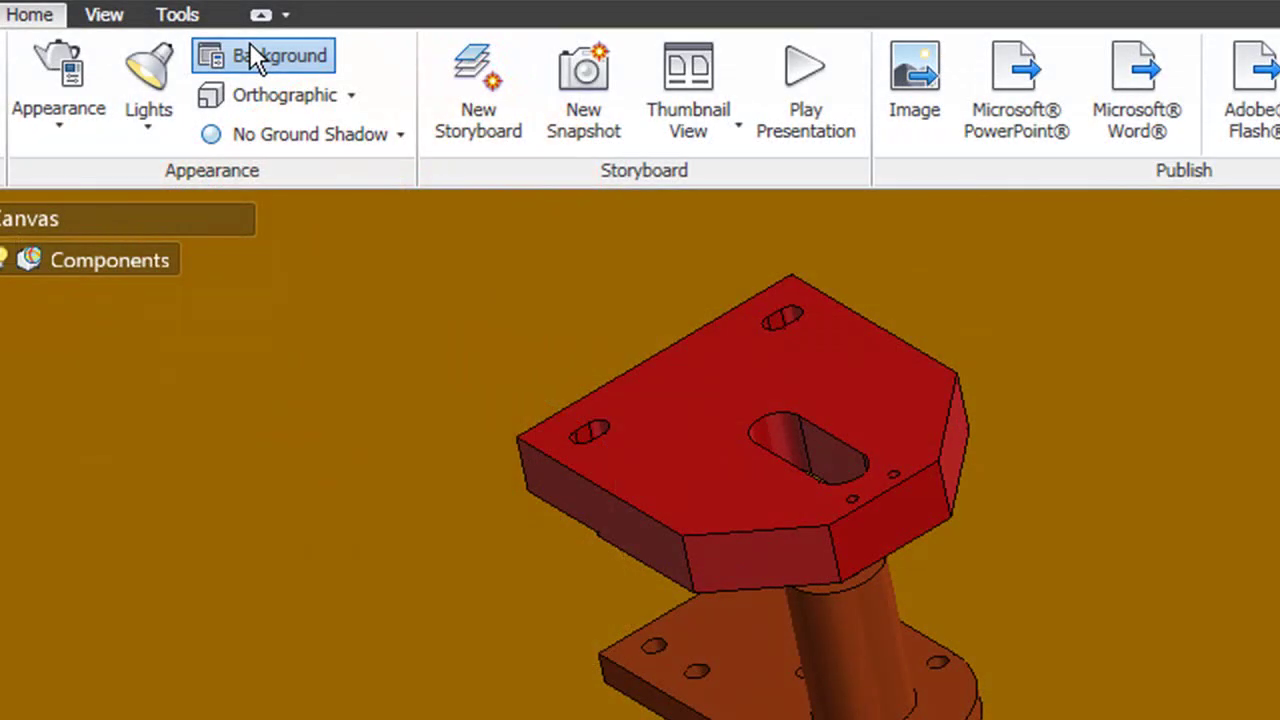
Apply a solid dark blue background, and replace it with a blue-to-yellow gradient.
{"action": "left_click", "coordinate": [262, 57]}
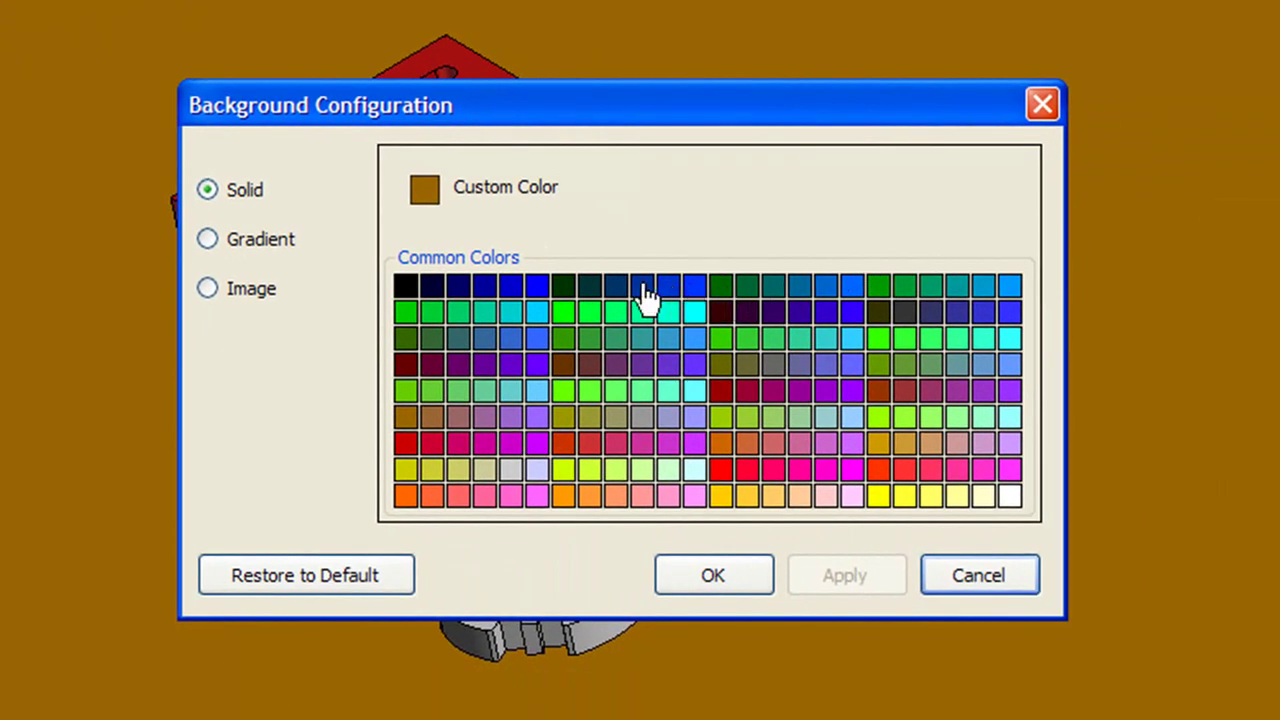
{"action": "left_click", "coordinate": [645, 288]}
{"action": "left_click", "coordinate": [862, 570]}
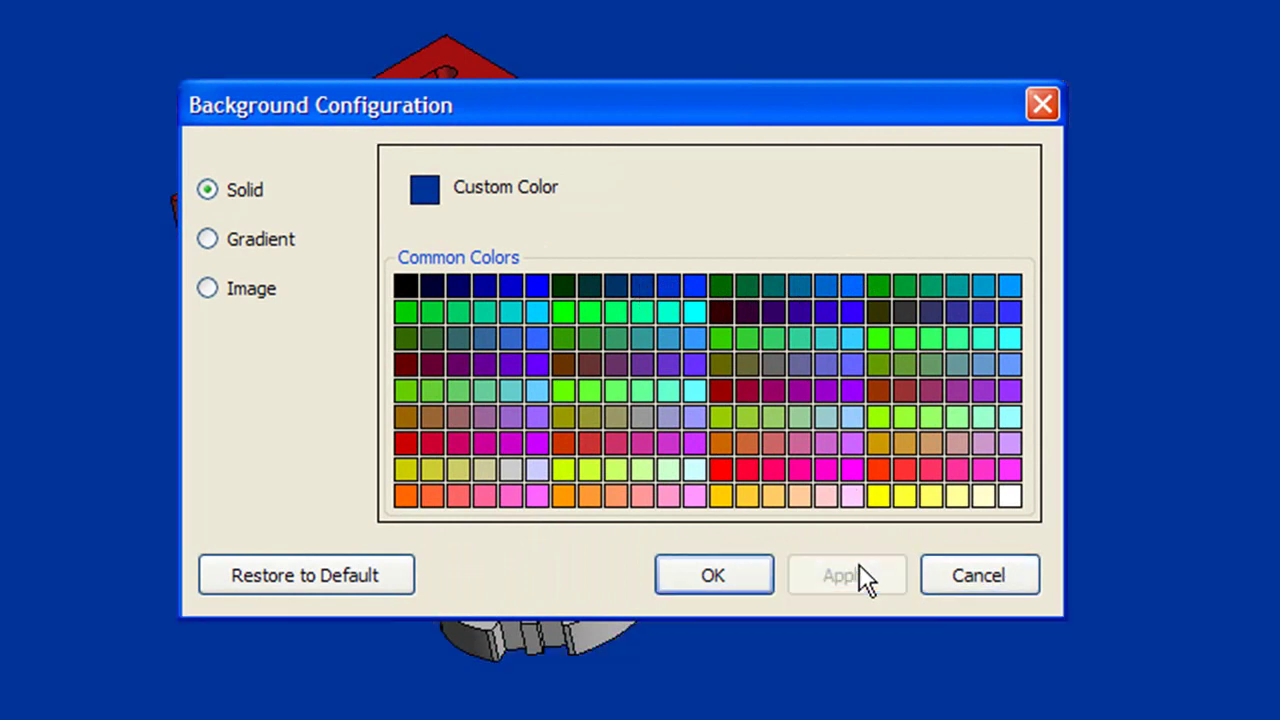
{"action": "left_click", "coordinate": [405, 290]}
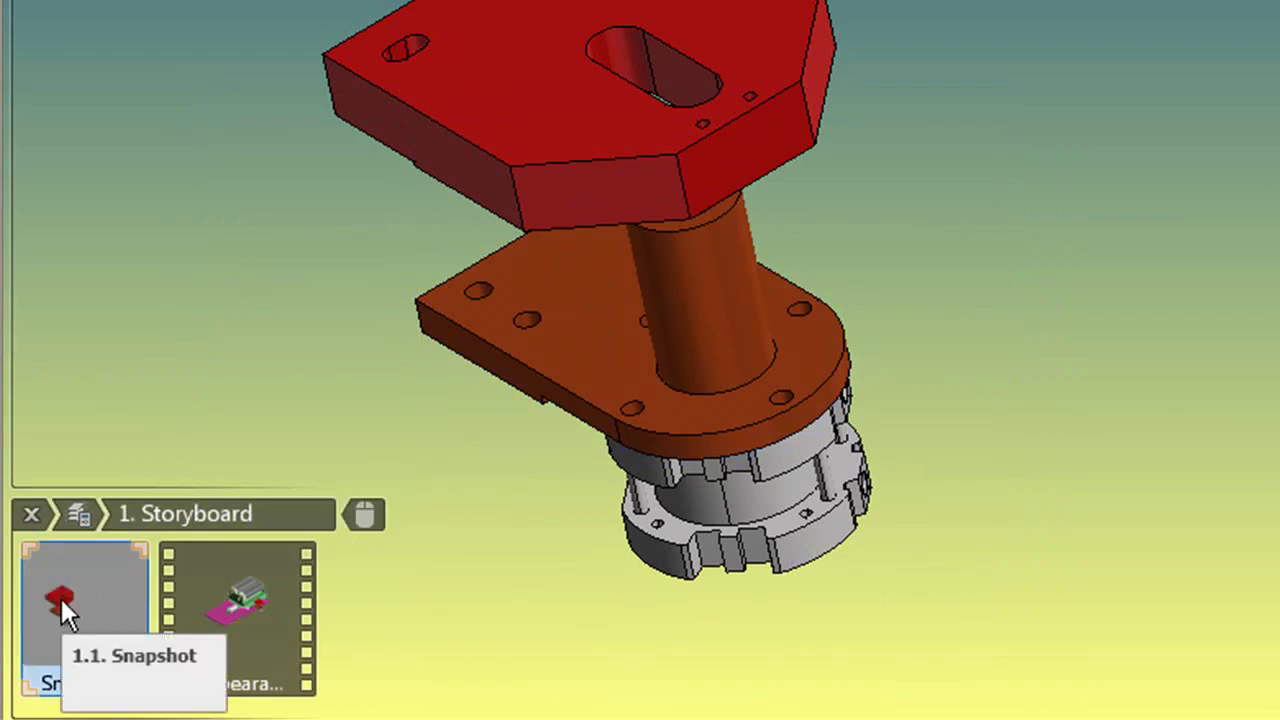
Move the red plate up and away from the orange bracket, and capture a new snapshot.
{"action": "middle_click_drag", "start_coordinate": [682, 237], "coordinate": [1075, 255]}
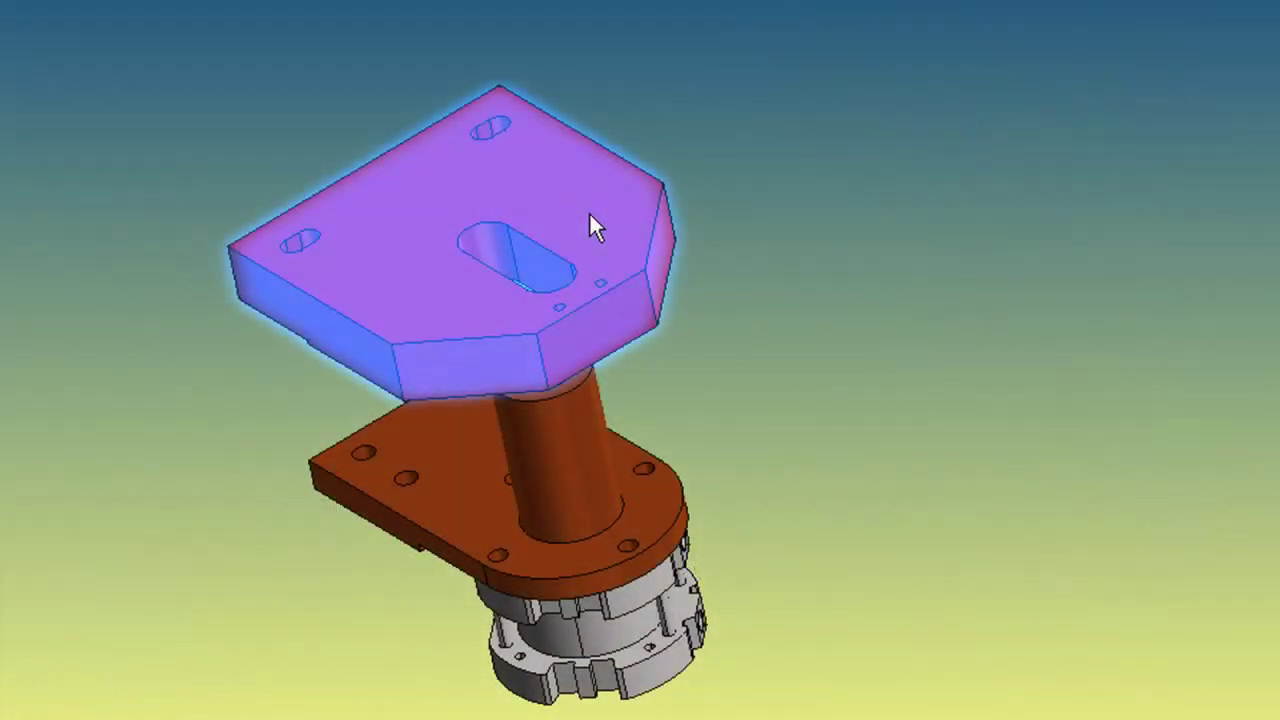
{"action": "right_click", "coordinate": [589, 212]}
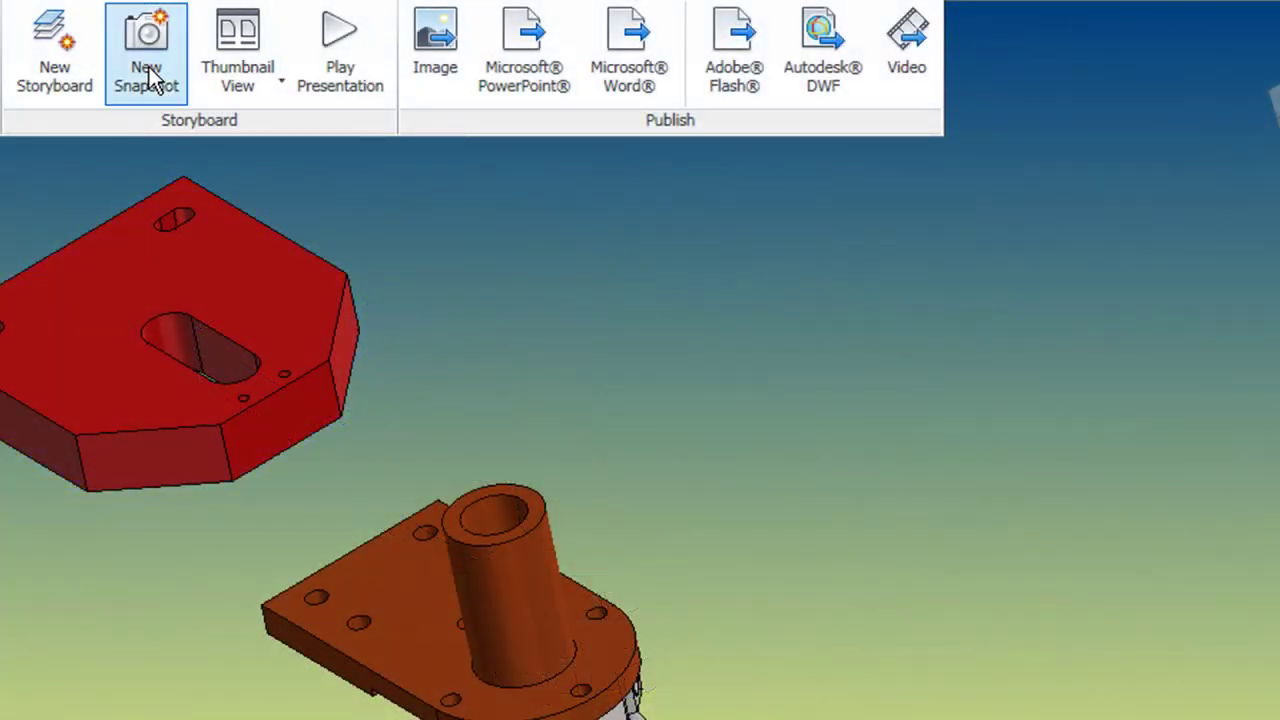
{"action": "left_click", "coordinate": [147, 77]}
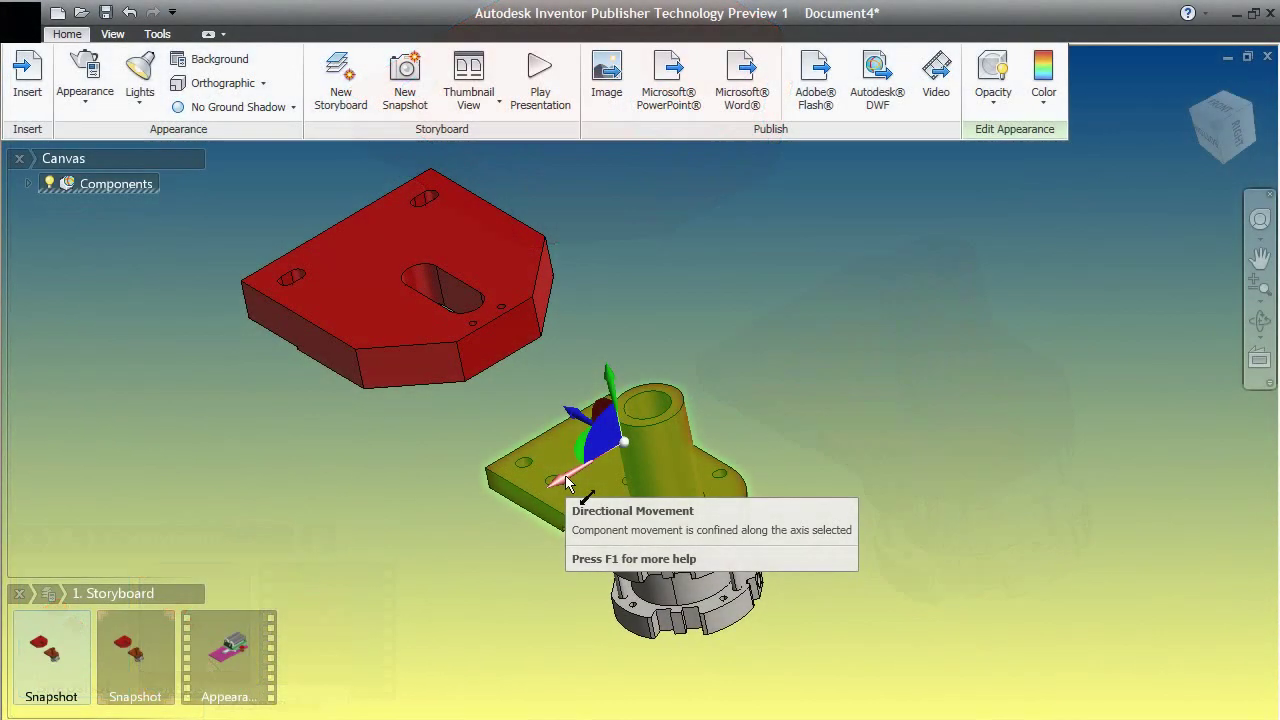
Move the orange bracket along two axes until it sits beside the red plate, clear of the grey hub, and capture a new snapshot.
{"action": "left_click_drag", "start_coordinate": [565, 475], "coordinate": [720, 391]}
{"action": "left_click_drag", "start_coordinate": [760, 298], "coordinate": [743, 192]}
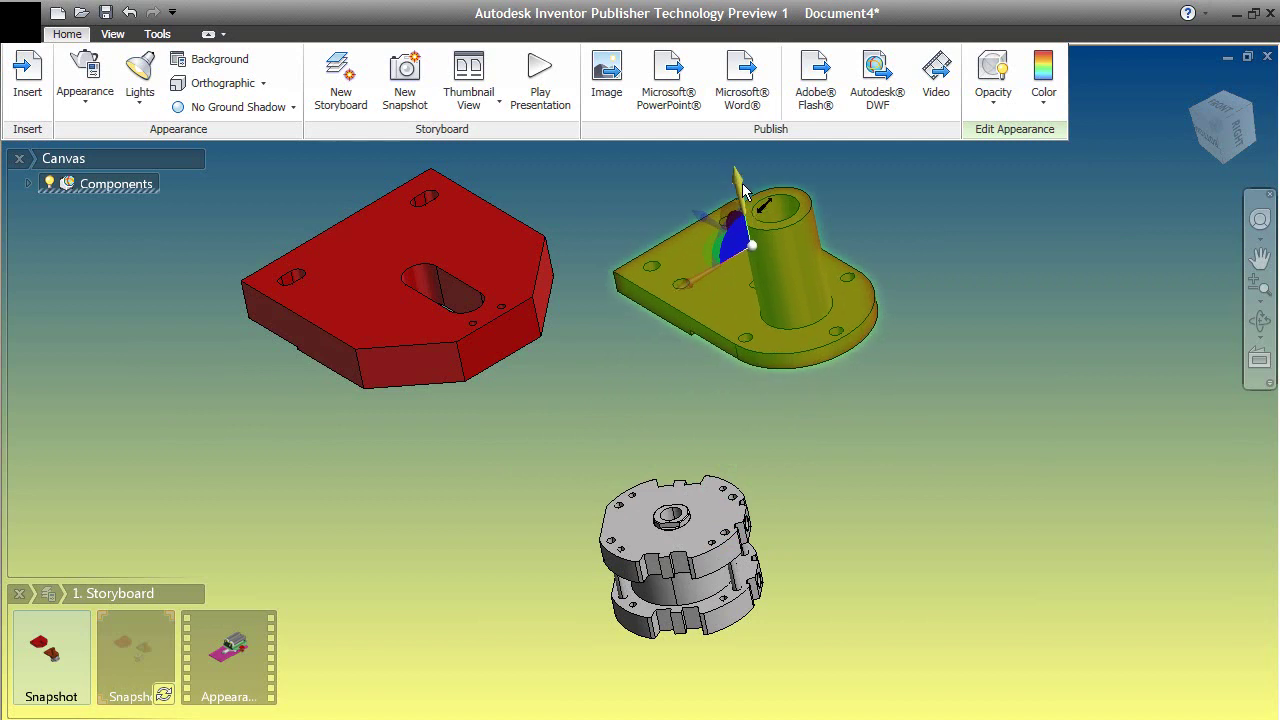
{"action": "left_click", "coordinate": [853, 515]}
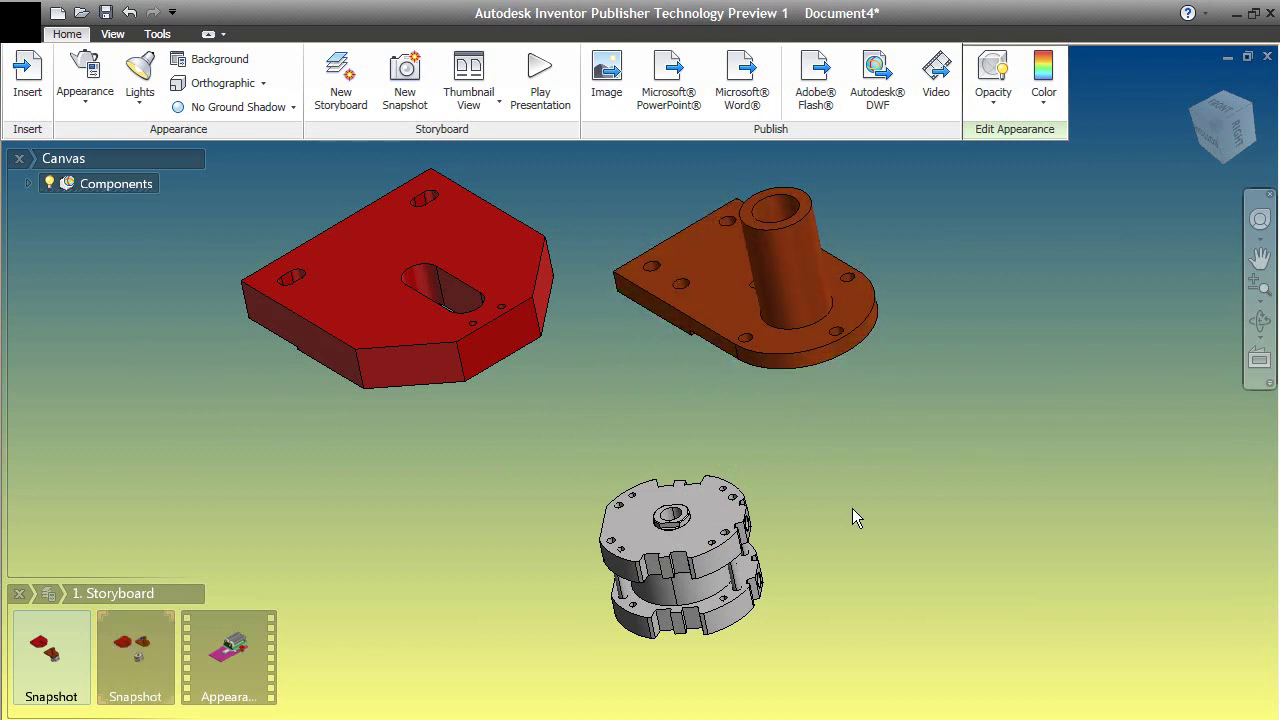
{"action": "left_click", "coordinate": [405, 93]}
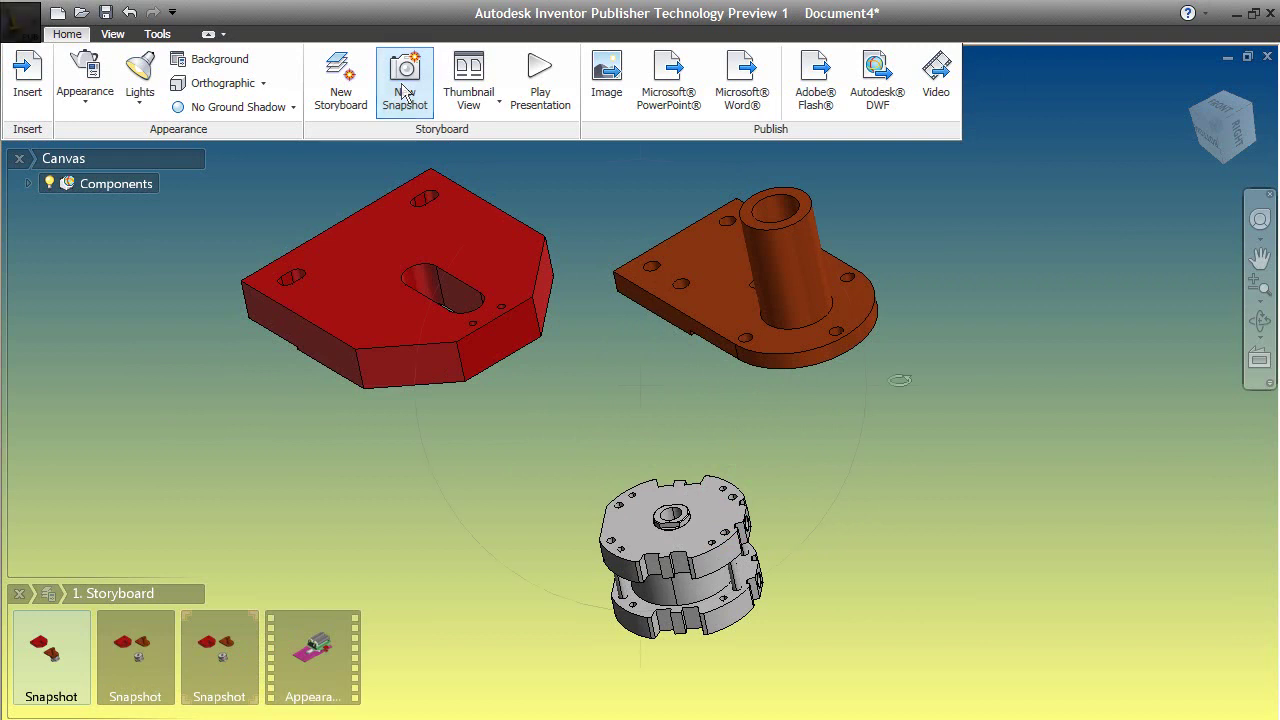
Show the parts from behind, add a circular callout reading "Must be lowered before removing" to the grey hub, and capture a new snapshot.
{"action": "key", "text": "F4"}
{"action": "left_click_drag", "start_coordinate": [895, 385], "coordinate": [558, 379]}
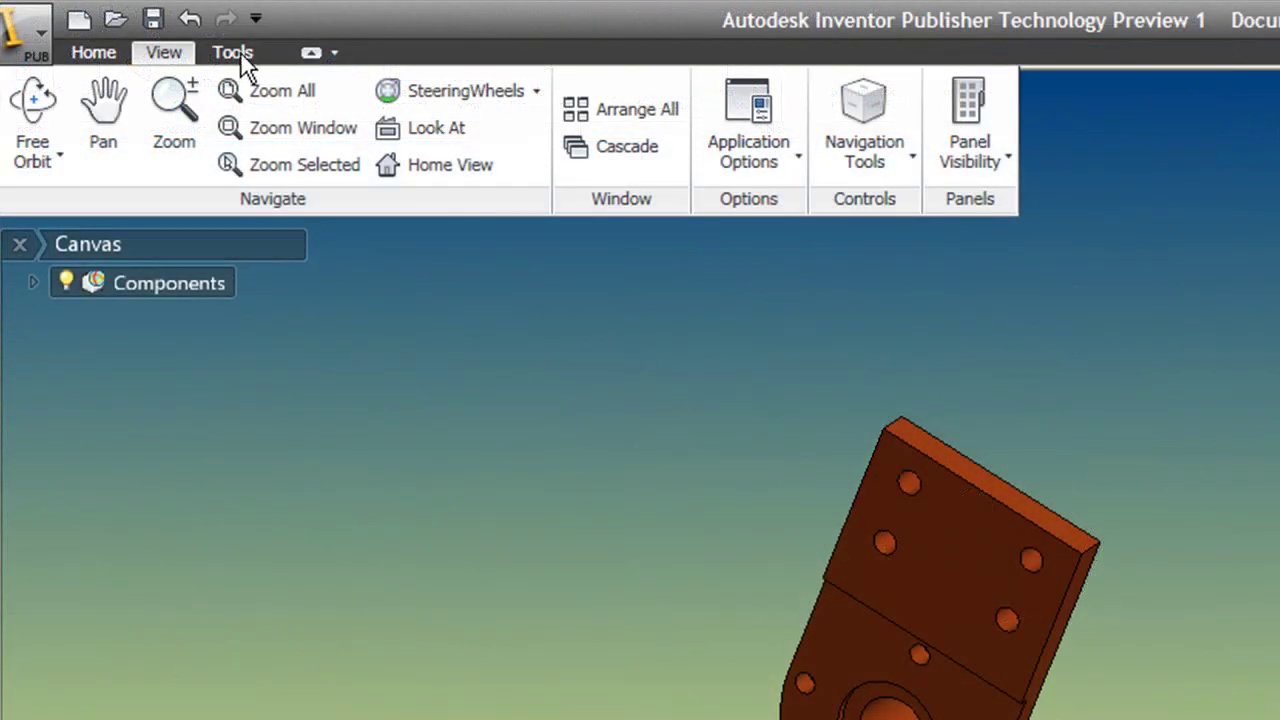
{"action": "left_click", "coordinate": [234, 55]}
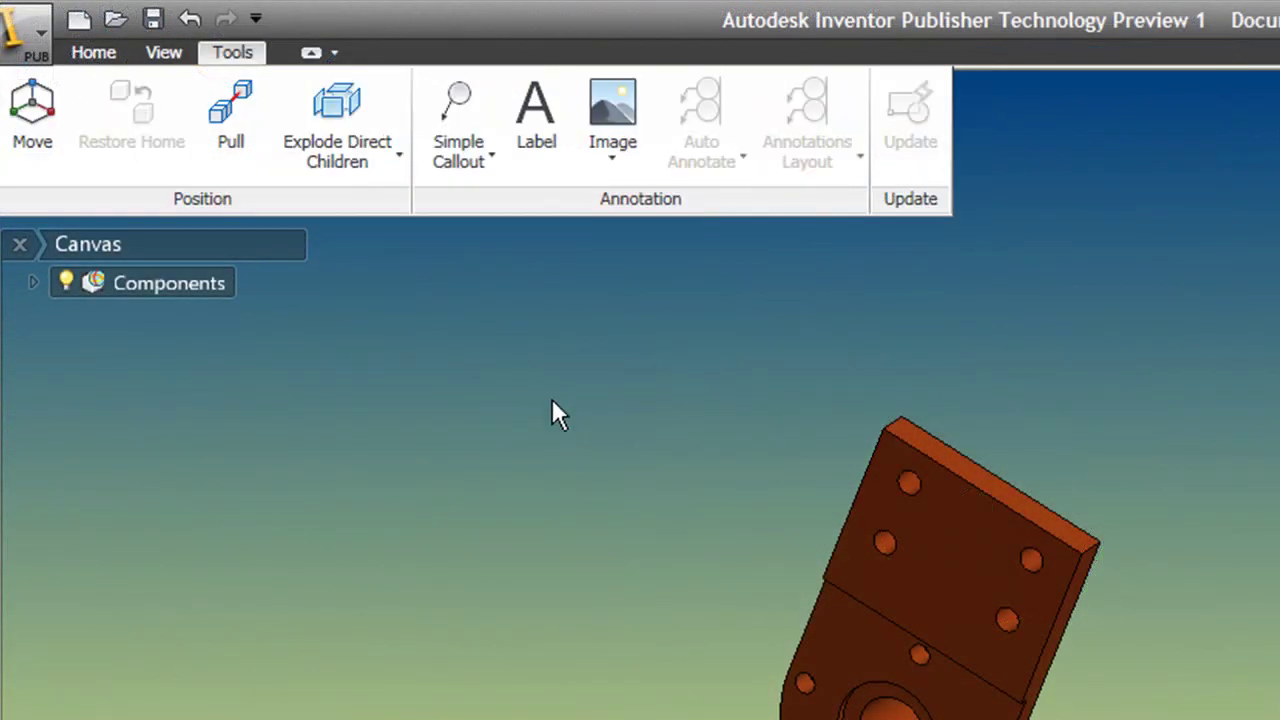
{"action": "left_click", "coordinate": [466, 150]}
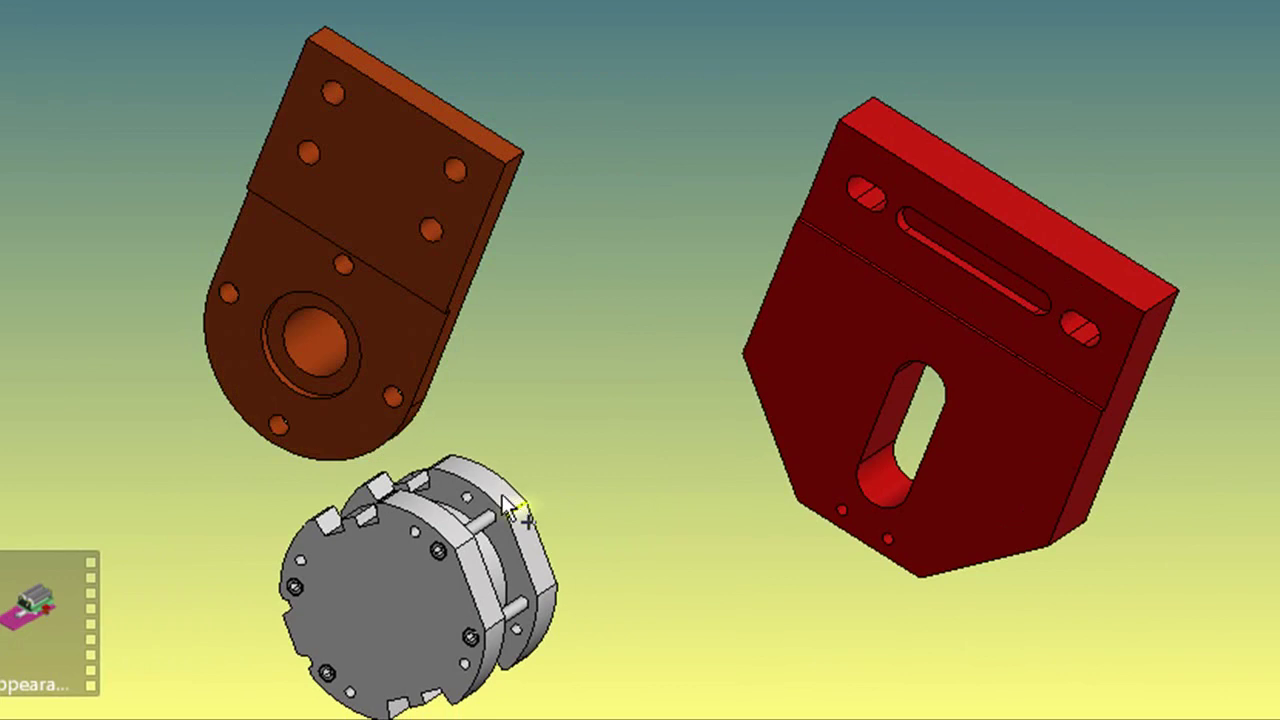
{"action": "left_click", "coordinate": [506, 478]}
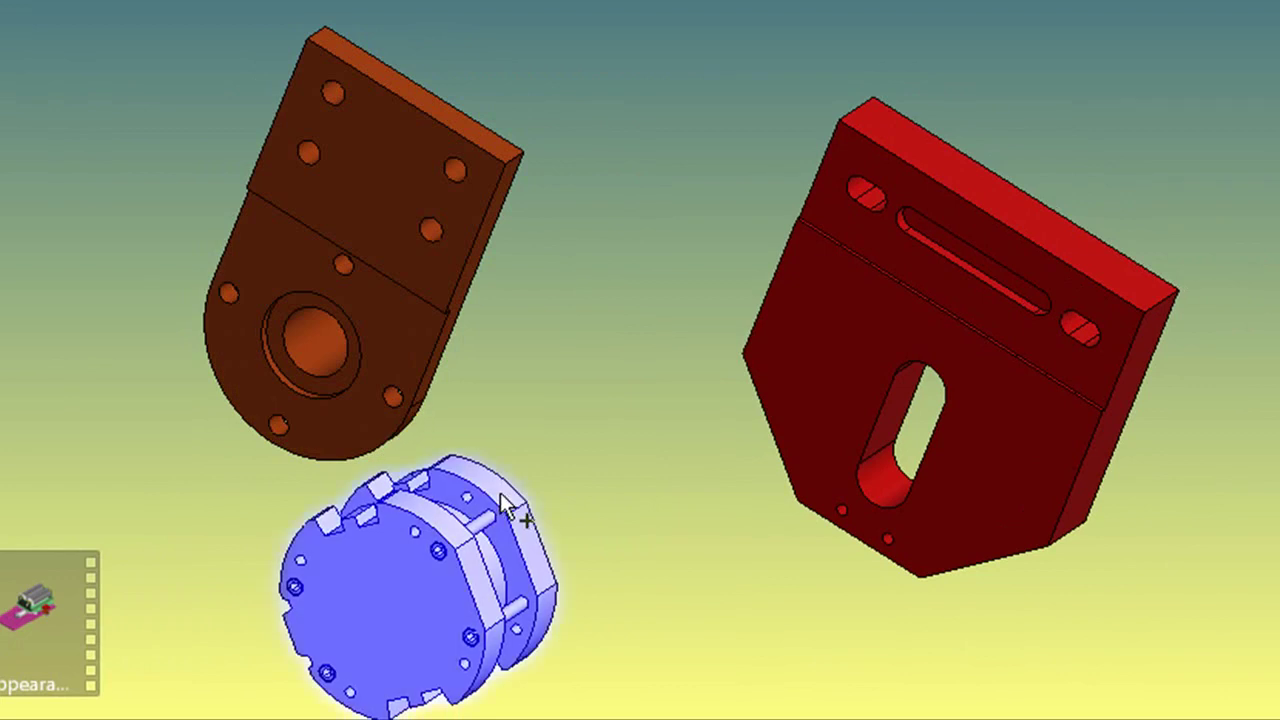
{"action": "left_click", "coordinate": [512, 494]}
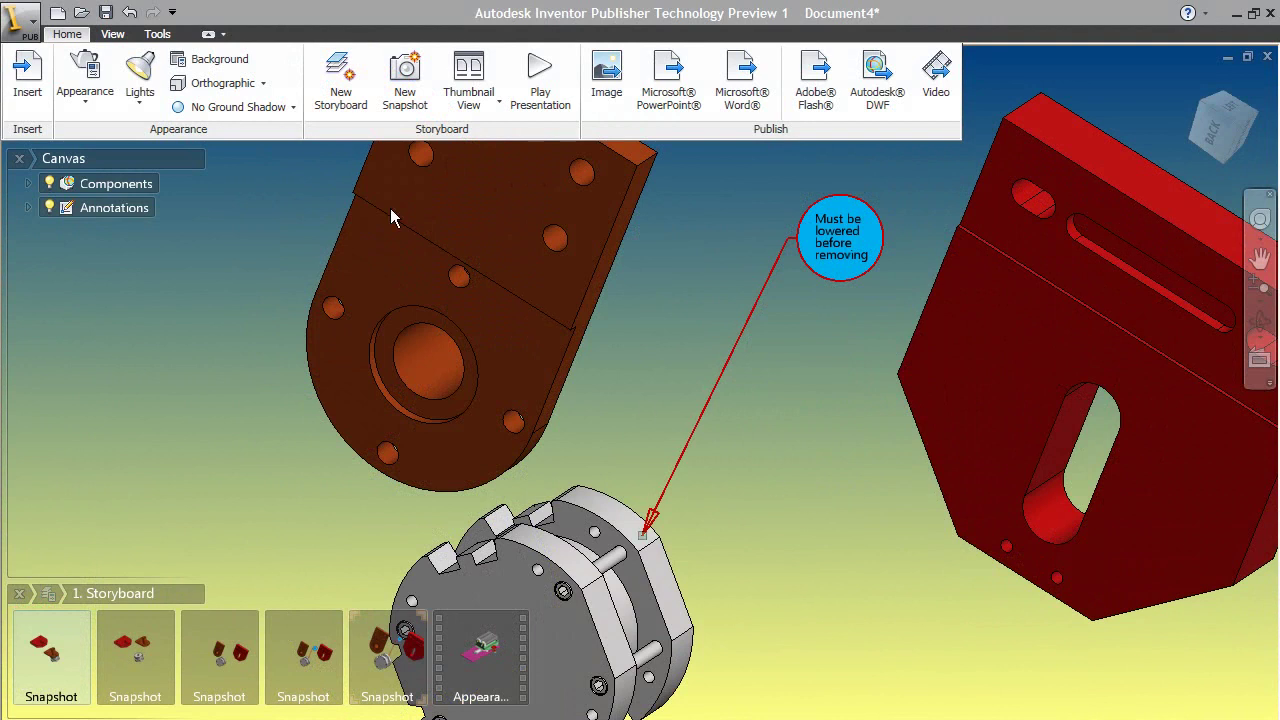
{"action": "left_click", "coordinate": [405, 82]}
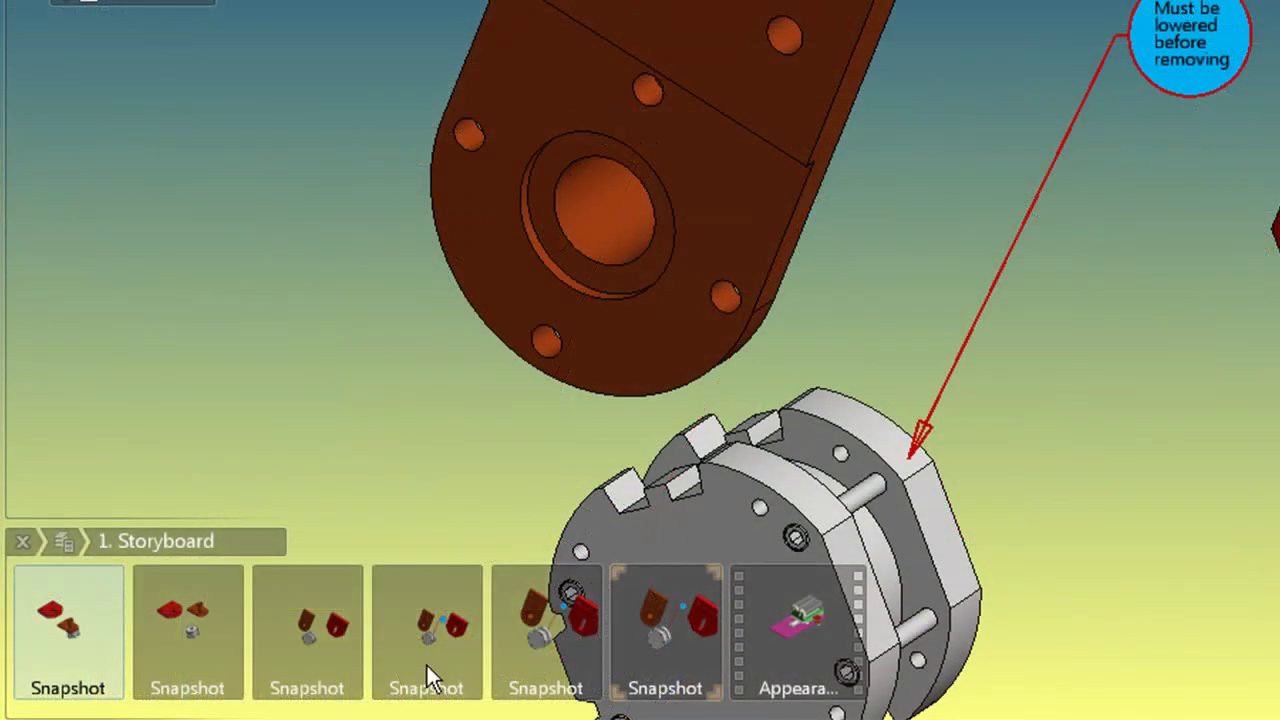
Activate the first snapshot and play the storyboard presentation from it.
{"action": "right_click", "coordinate": [35, 620]}
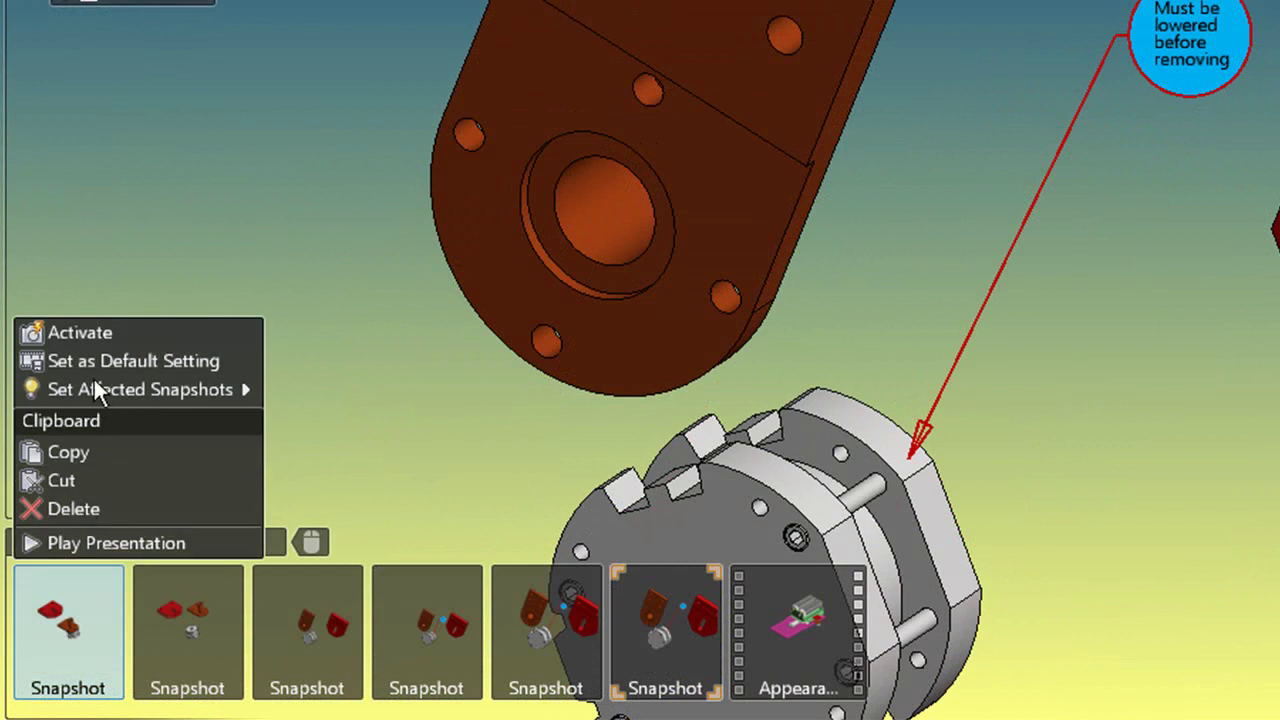
{"action": "left_click", "coordinate": [89, 336]}
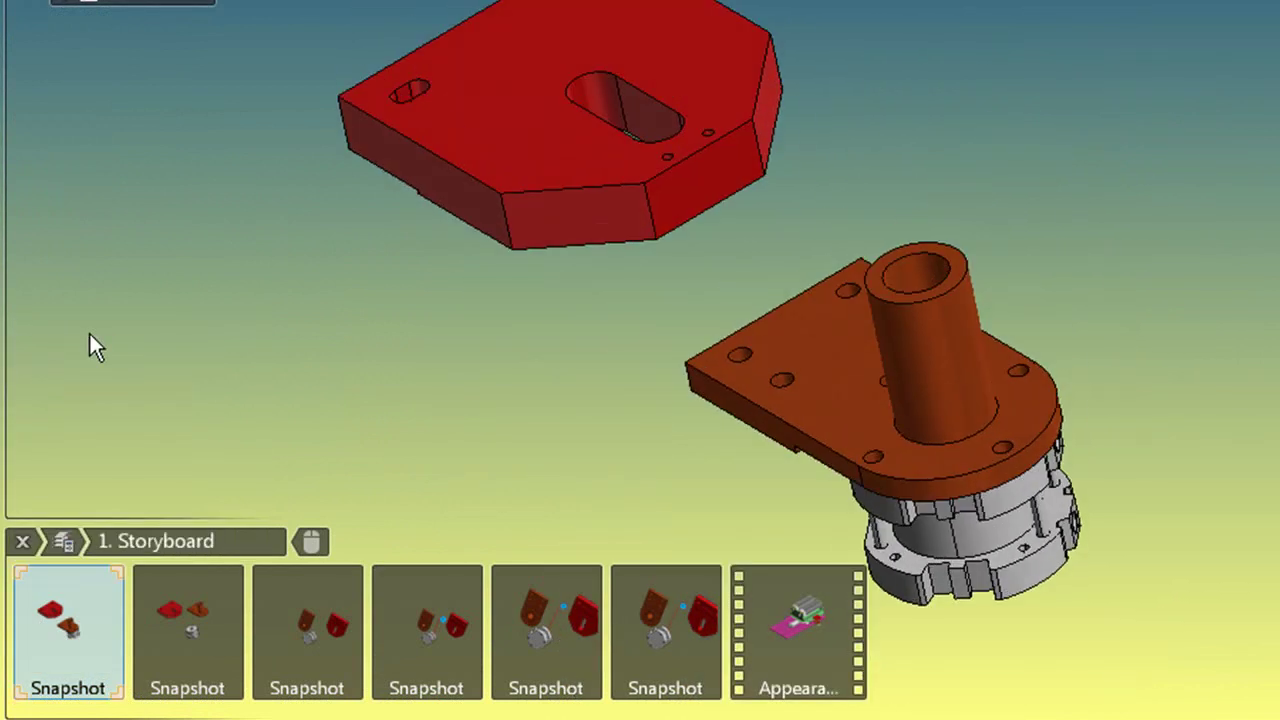
{"action": "right_click", "coordinate": [76, 645]}
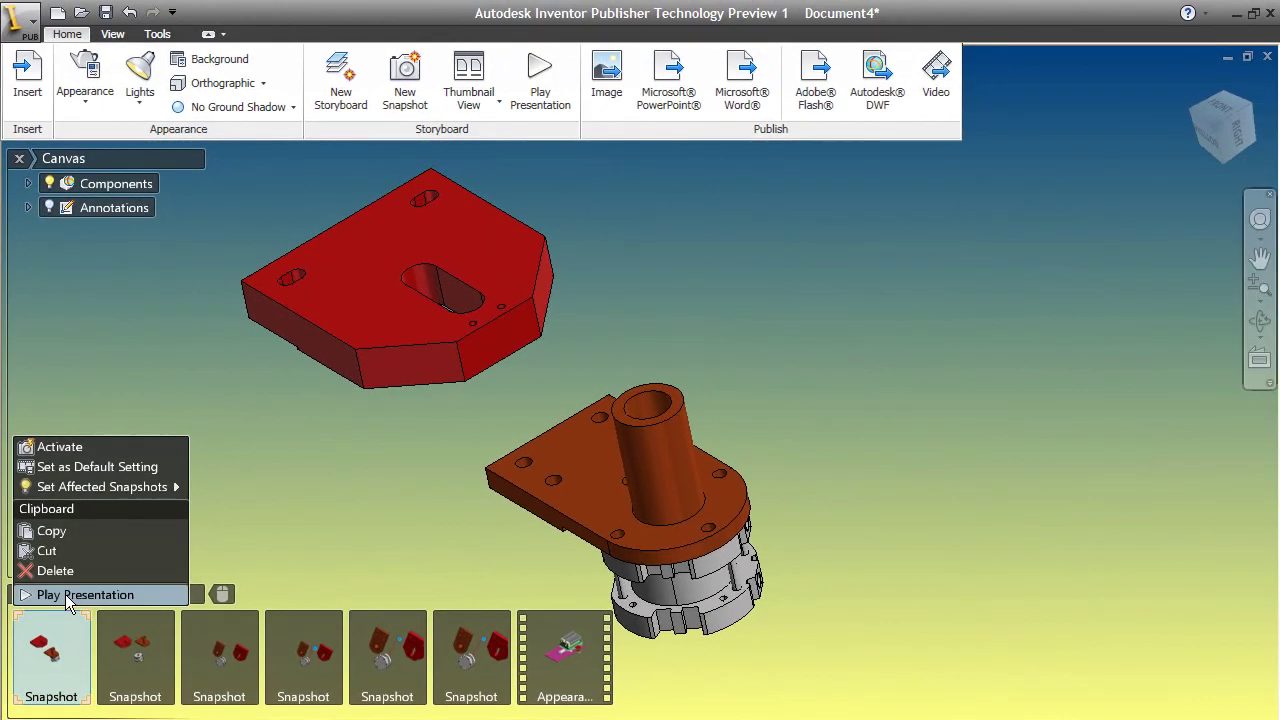
{"action": "left_click", "coordinate": [65, 594]}
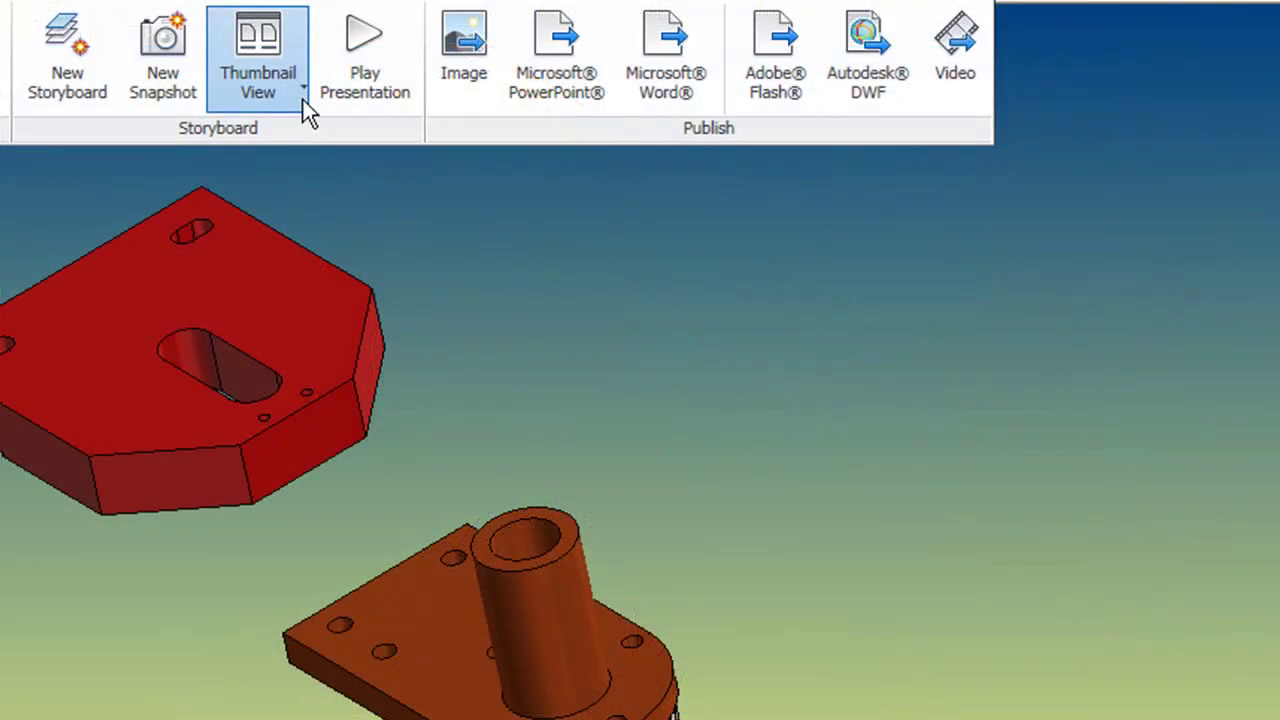
Switch the storyboard to Detail View and open the duration choices of the first two snapshots.
{"action": "left_click", "coordinate": [303, 100]}
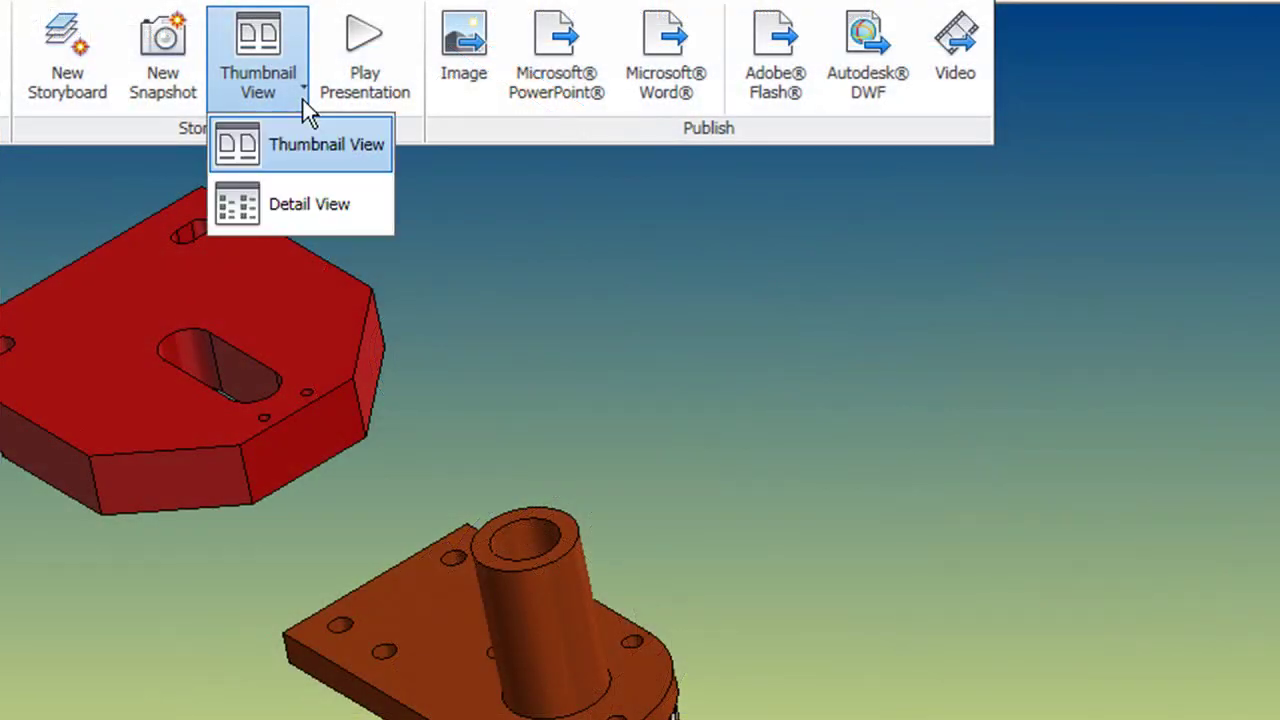
{"action": "left_click", "coordinate": [300, 198]}
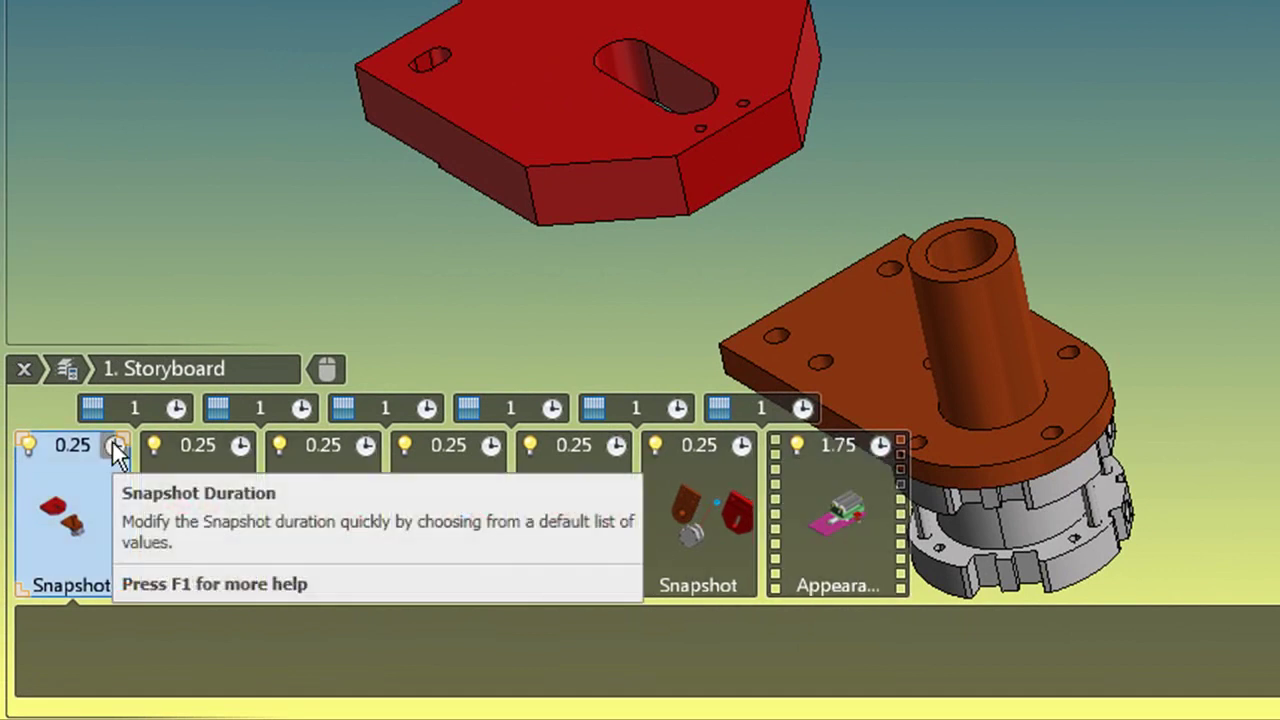
{"action": "left_click", "coordinate": [115, 447]}
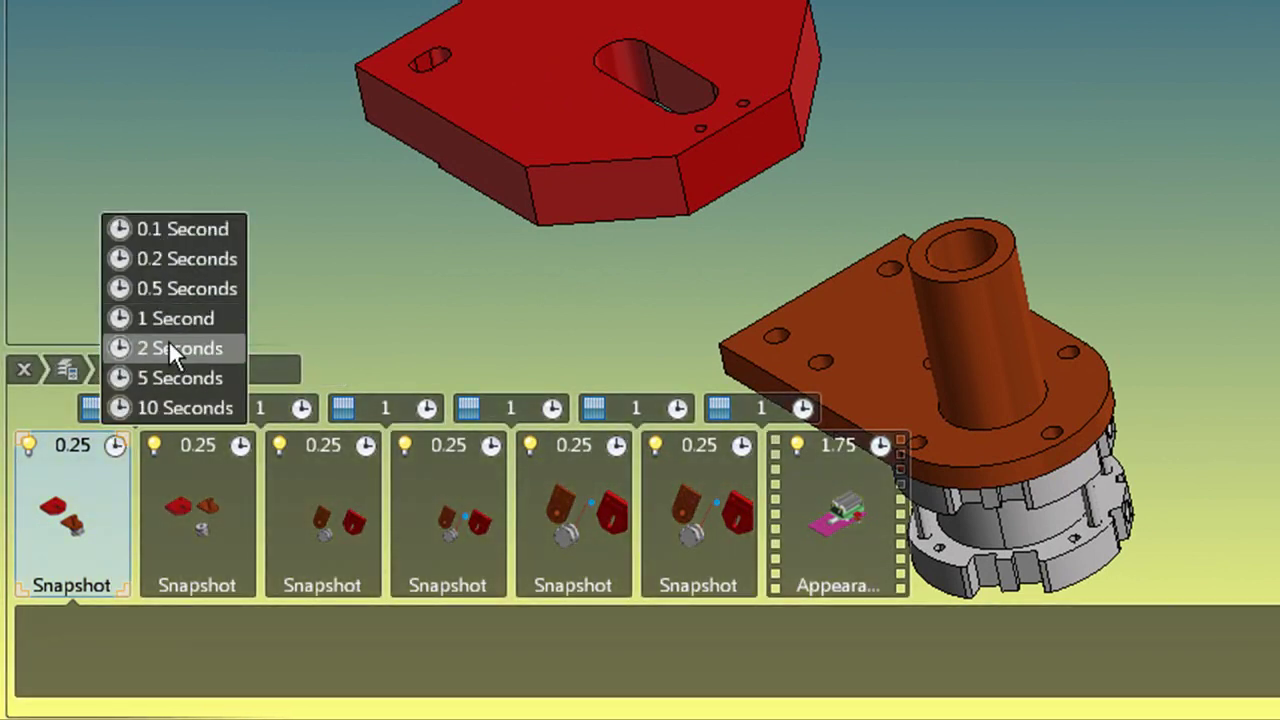
{"action": "left_click", "coordinate": [238, 446]}
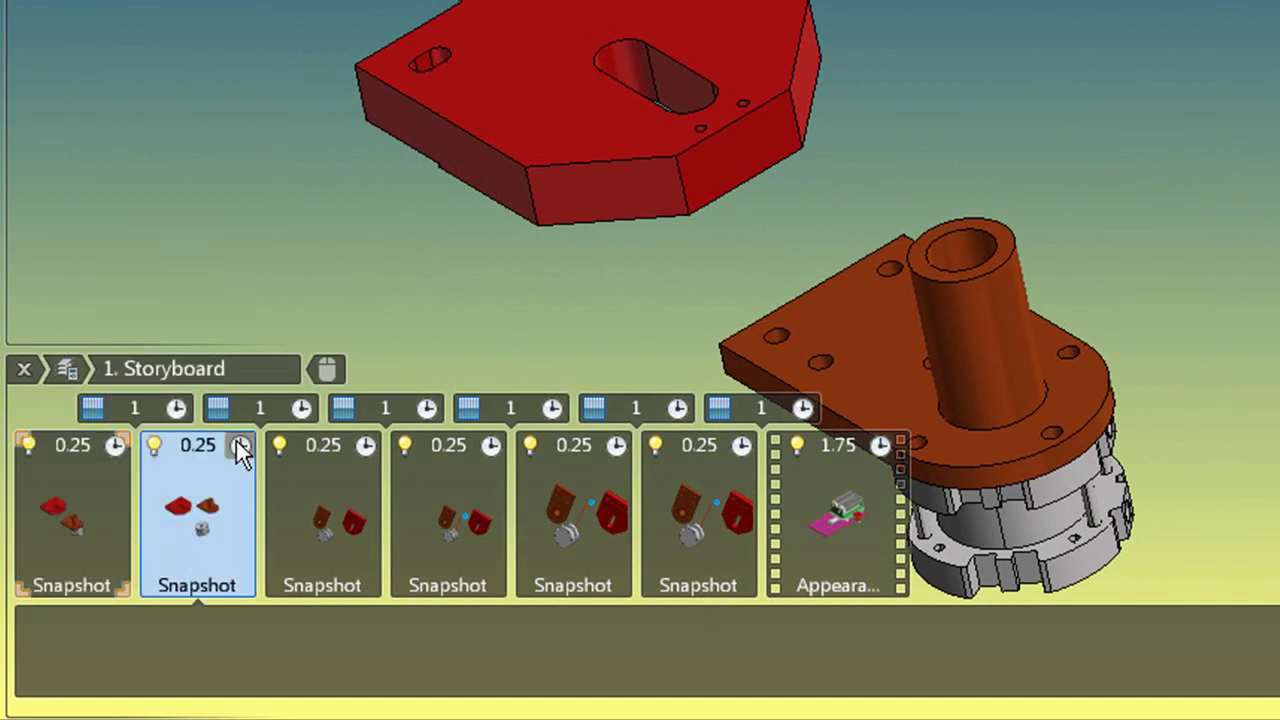
{"action": "left_click", "coordinate": [238, 446]}
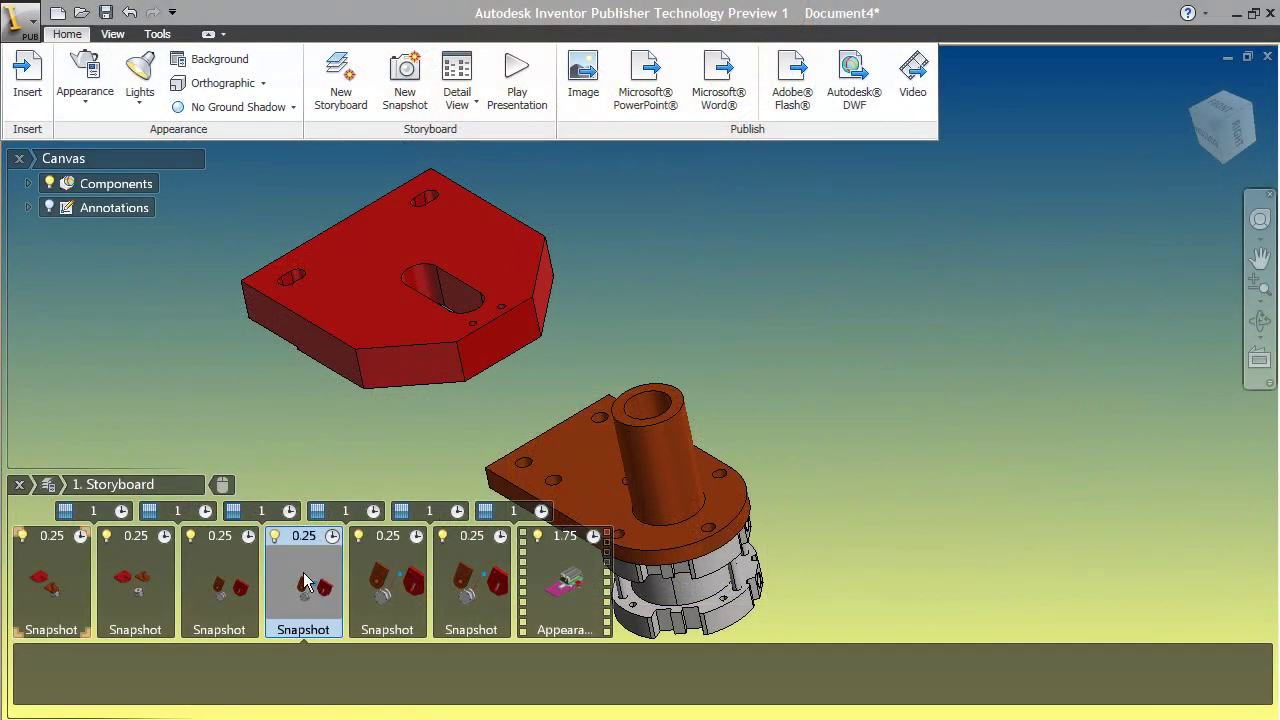
Activate the fourth snapshot and open the appearance choices with the grey hub selected.
{"action": "right_click", "coordinate": [305, 583]}
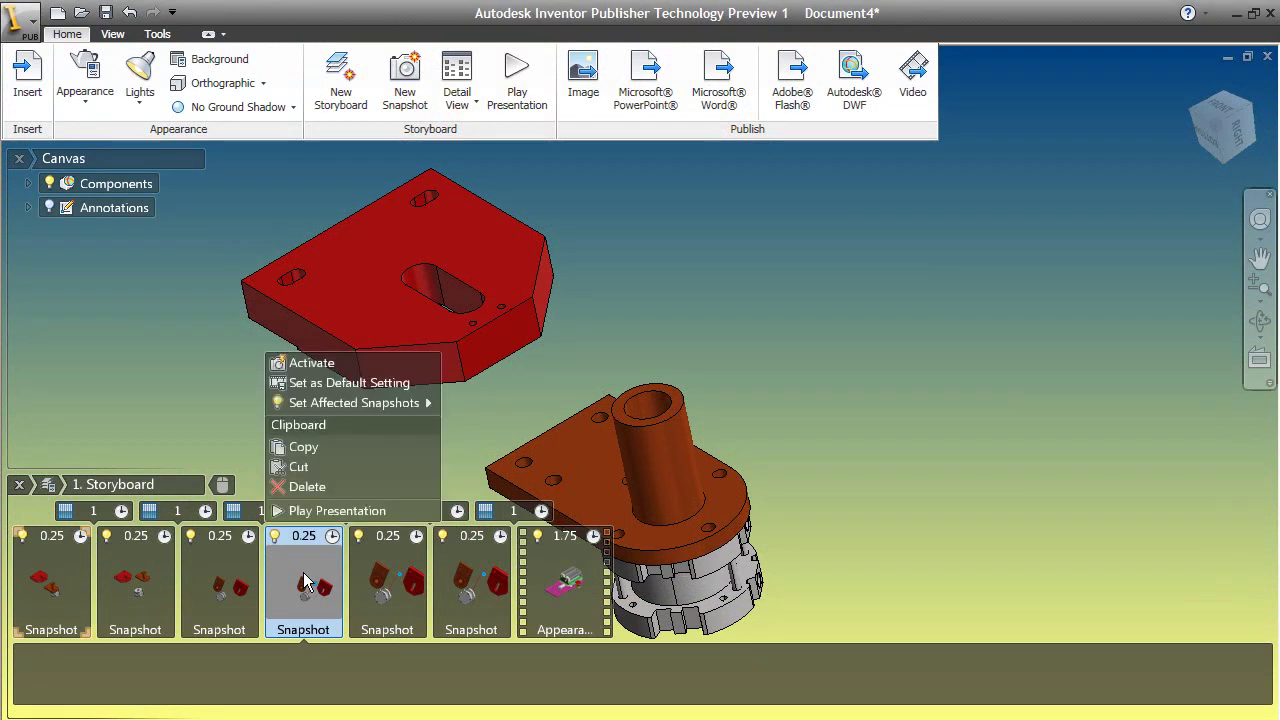
{"action": "left_click", "coordinate": [298, 365]}
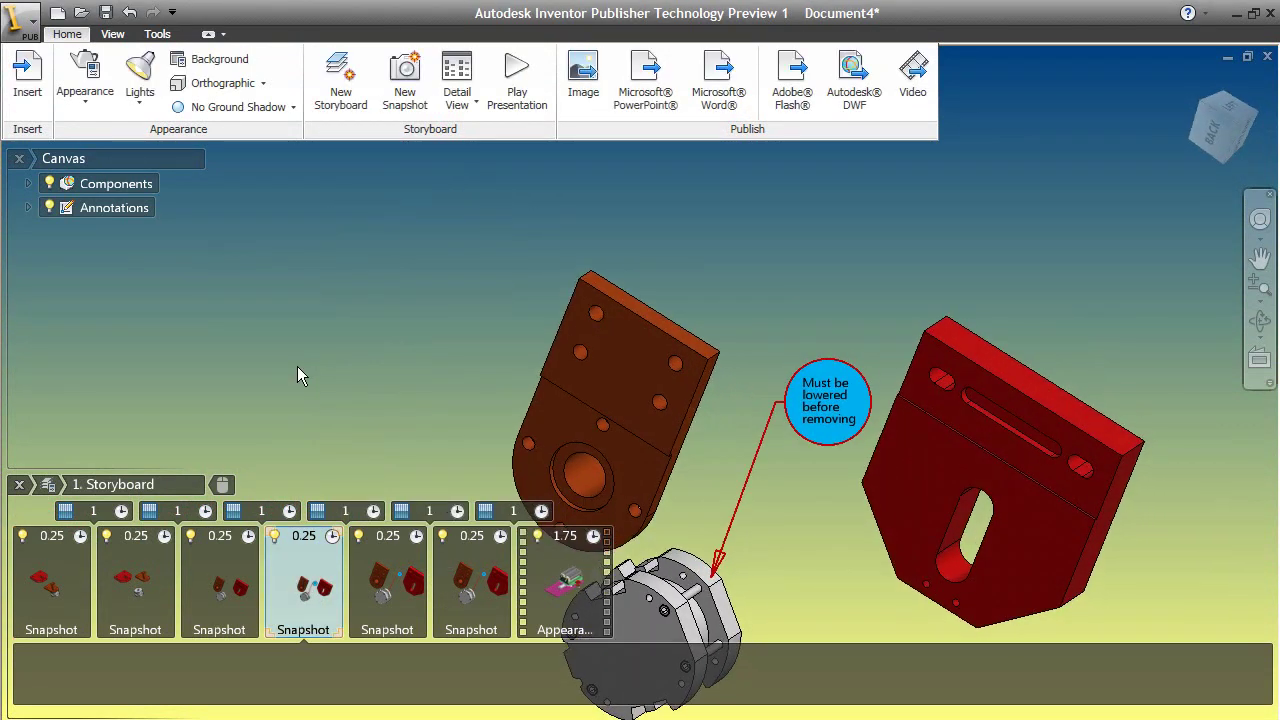
{"action": "left_click", "coordinate": [655, 612]}
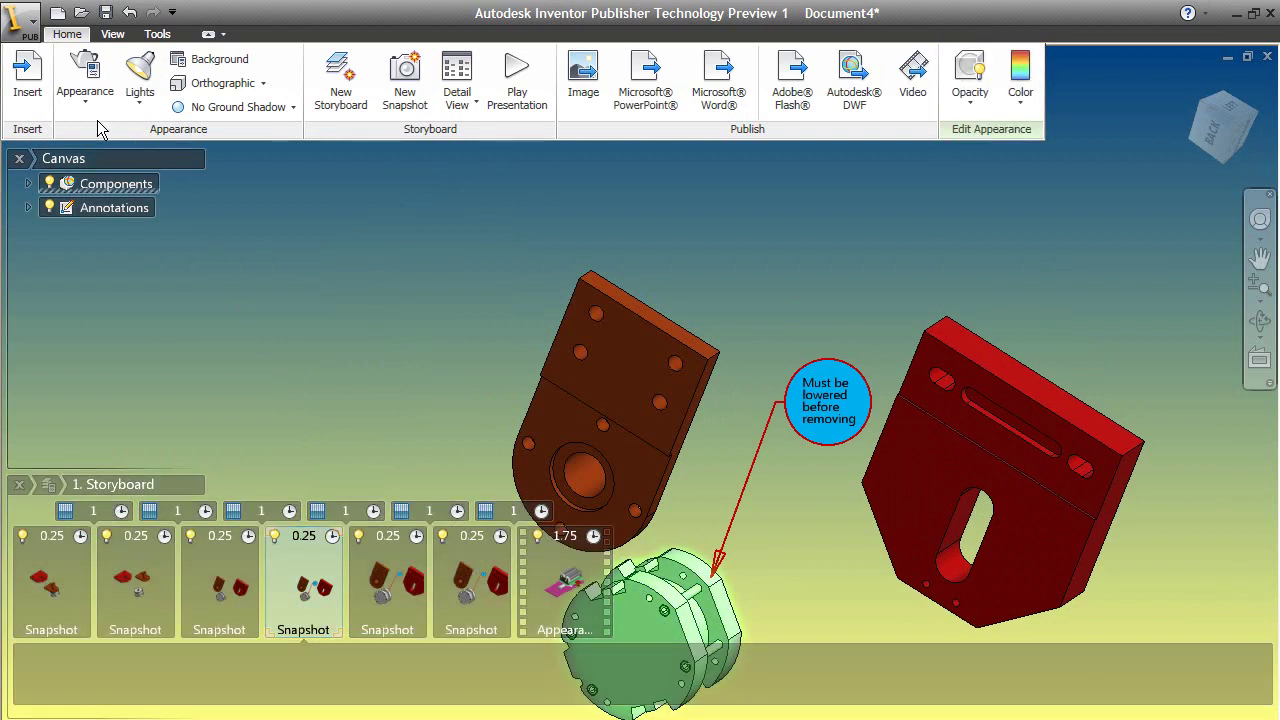
{"action": "left_click", "coordinate": [88, 107]}
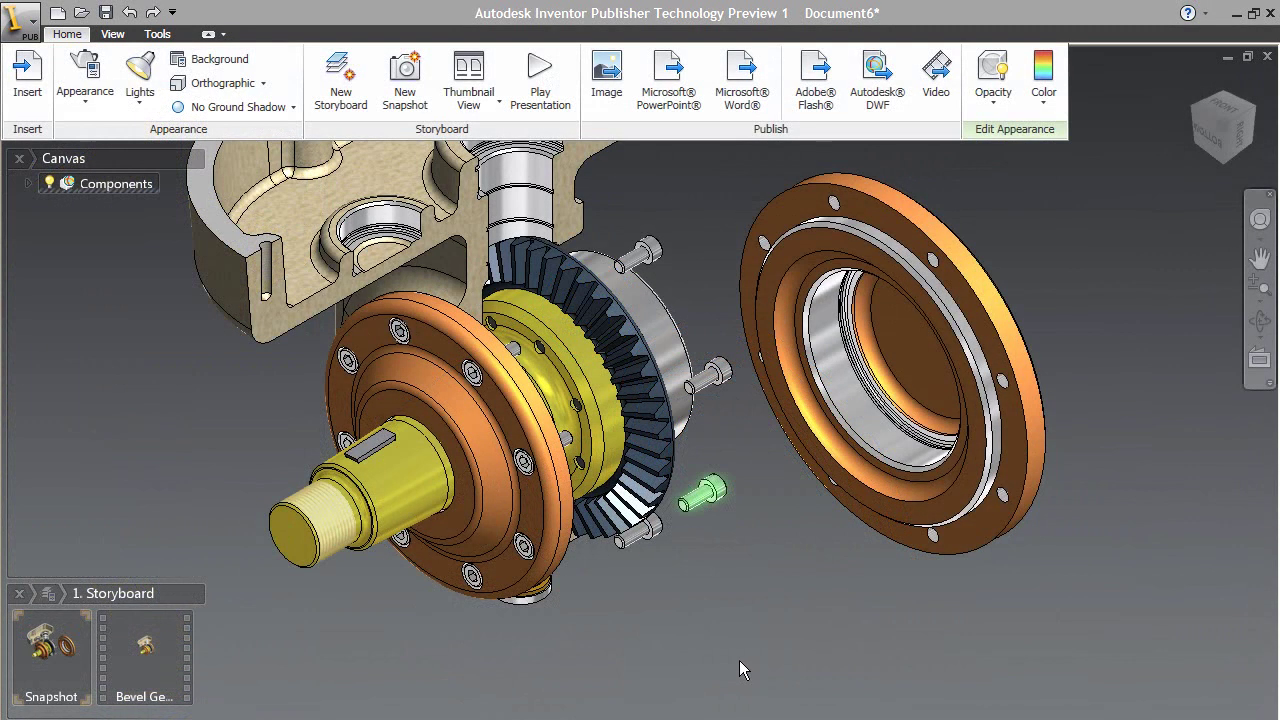
In the bevel gear assembly, try moving the housing and front flange along one axis, and pull the rear cover away from the gear.
{"action": "left_click", "coordinate": [450, 420]}
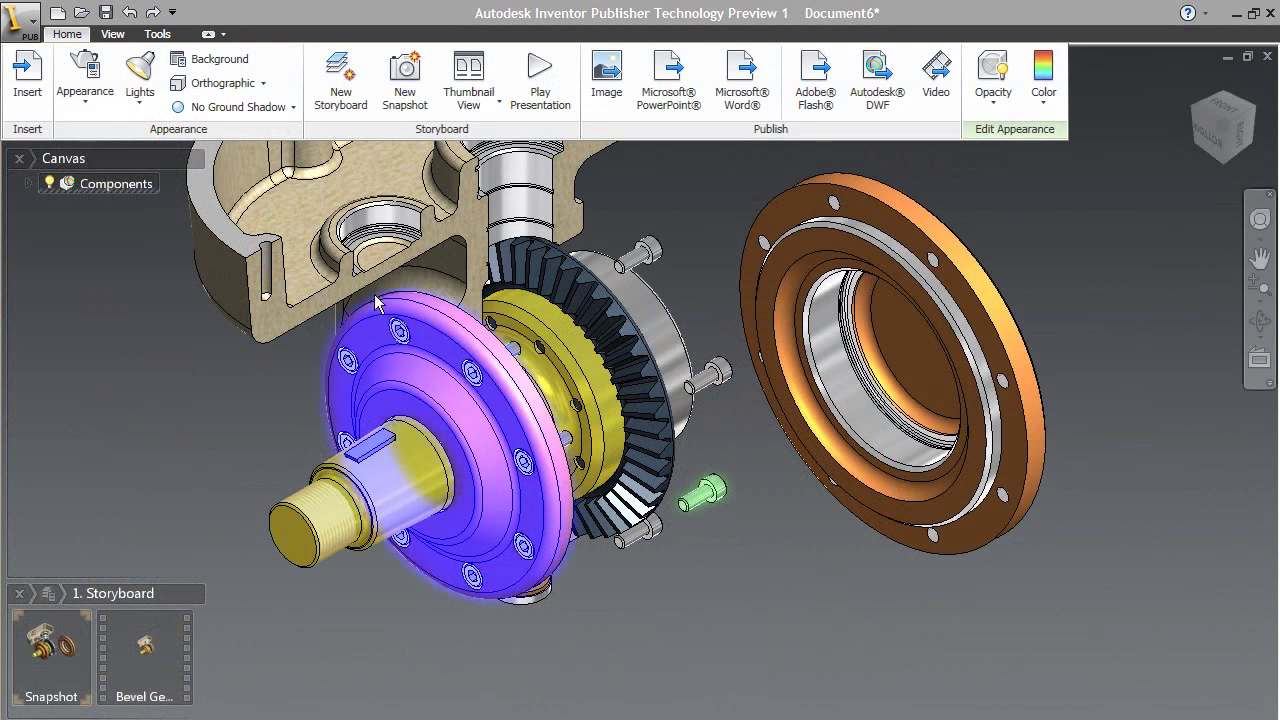
{"action": "right_click", "coordinate": [315, 203]}
{"action": "left_click", "coordinate": [279, 172]}
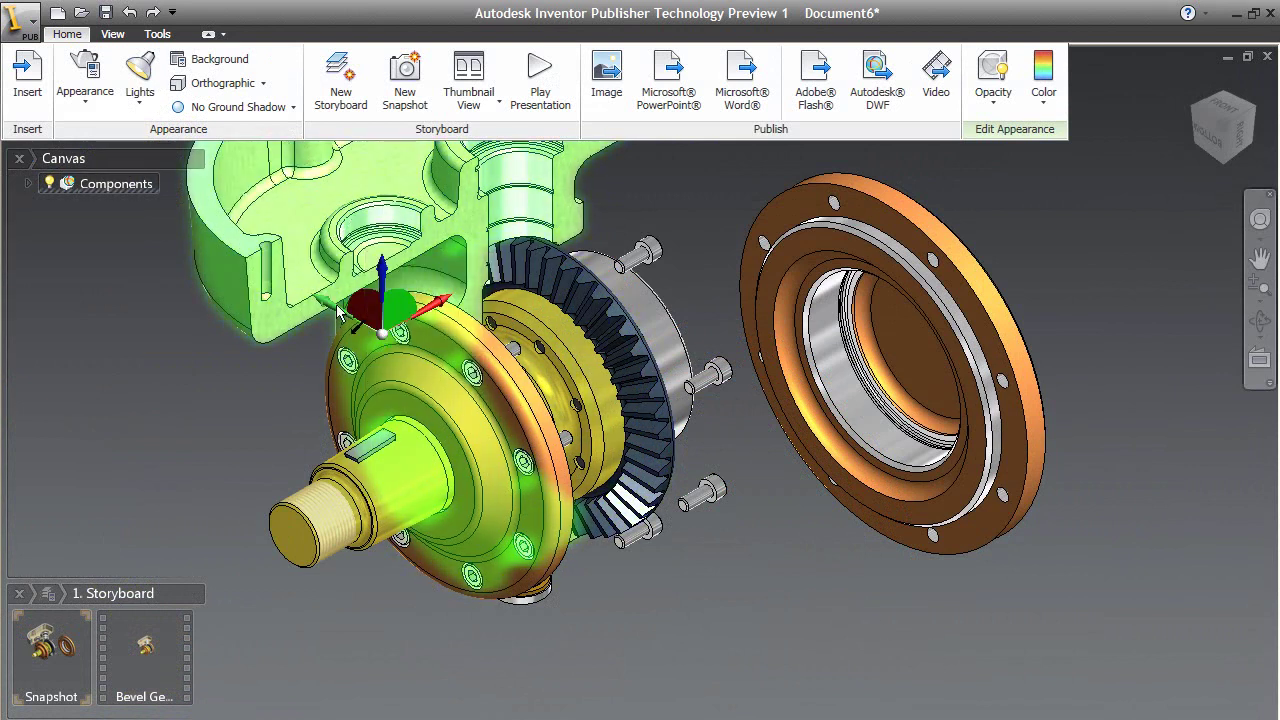
{"action": "left_click_drag", "start_coordinate": [345, 316], "coordinate": [737, 560]}
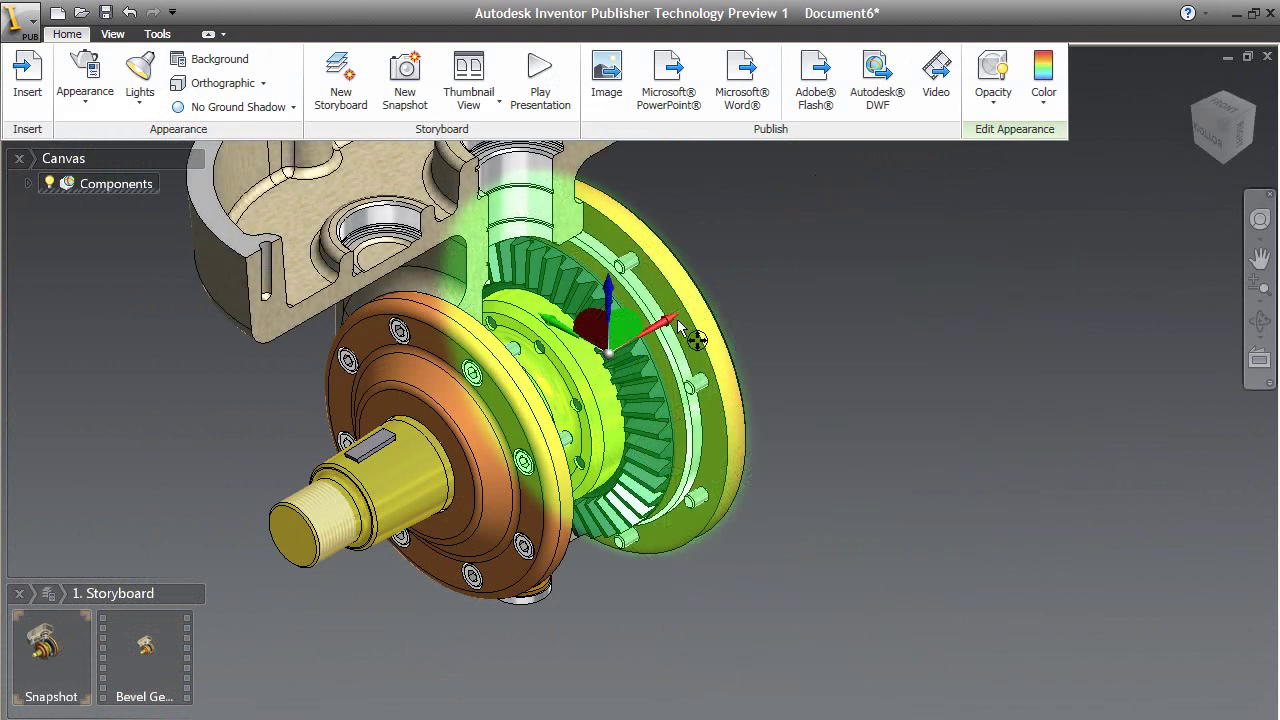
{"action": "left_click_drag", "start_coordinate": [686, 334], "coordinate": [860, 330]}
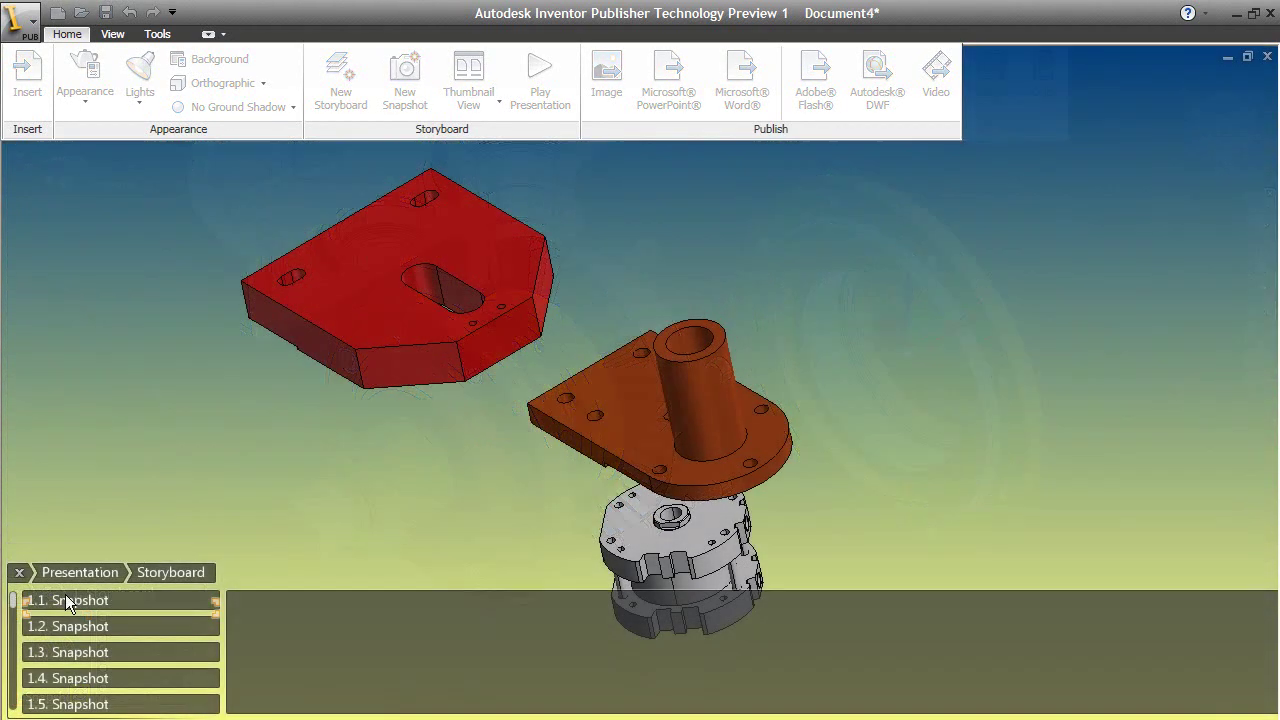